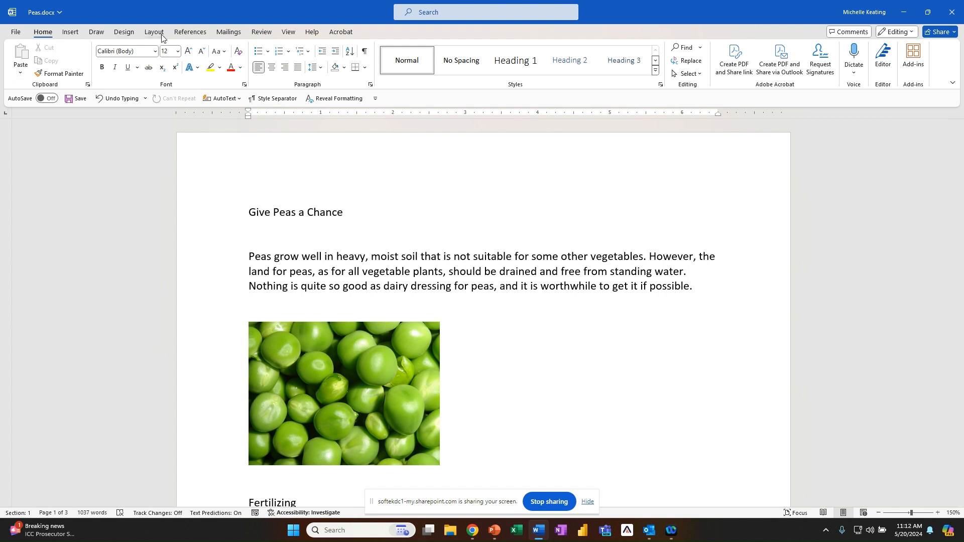
- Run the accessibility checker, expand the merged or split cells warning, and examine the About Planting Peas table
left_click(259, 31)
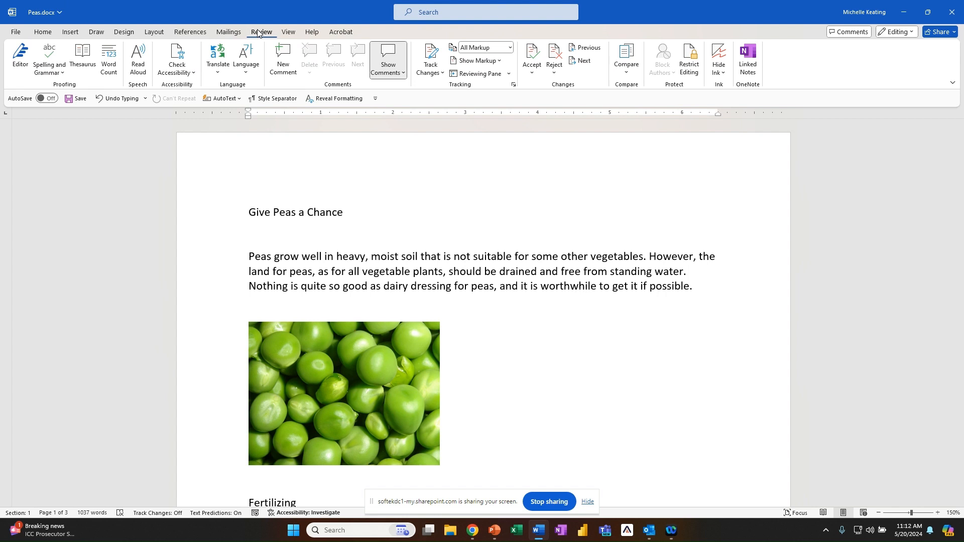
left_click(177, 52)
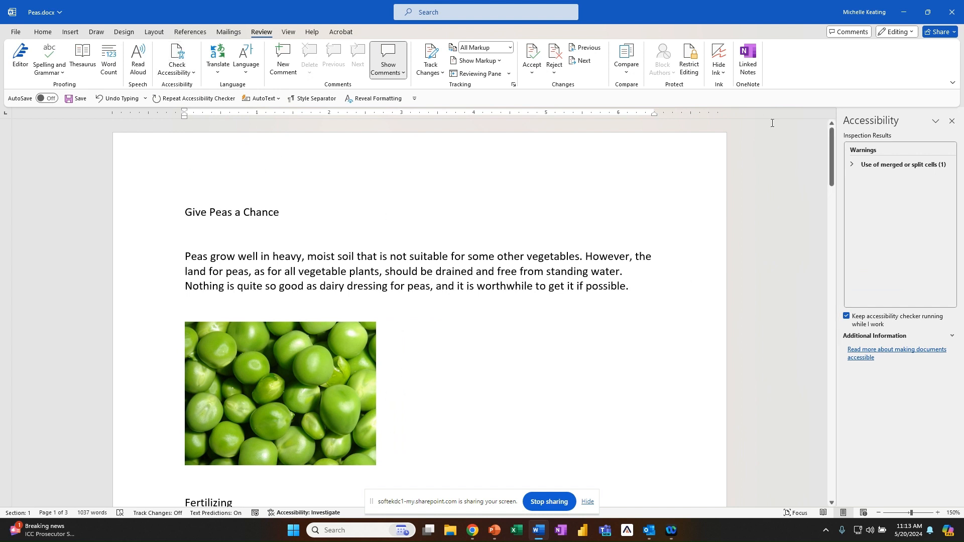
left_click(852, 164)
scroll(367, 297, "down", 15)
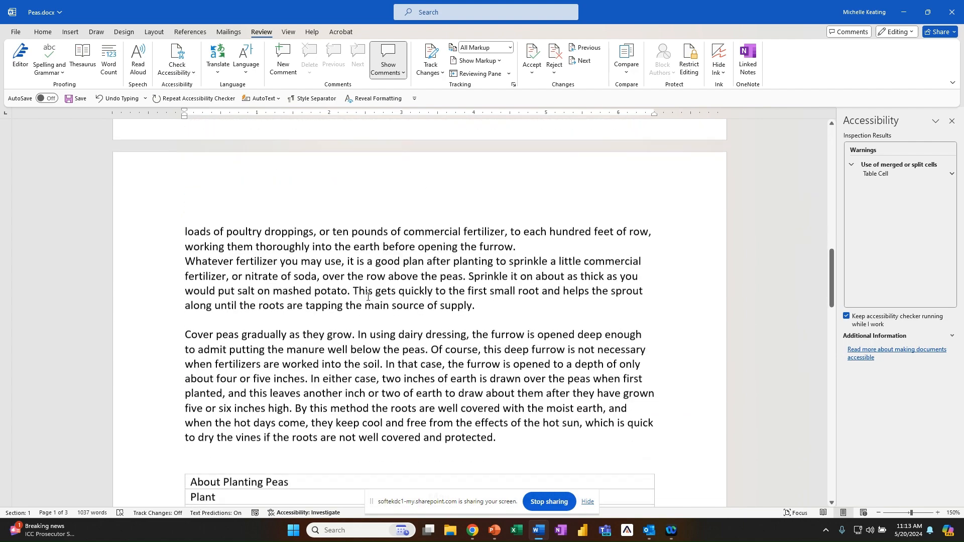
scroll(367, 296, "down", 5)
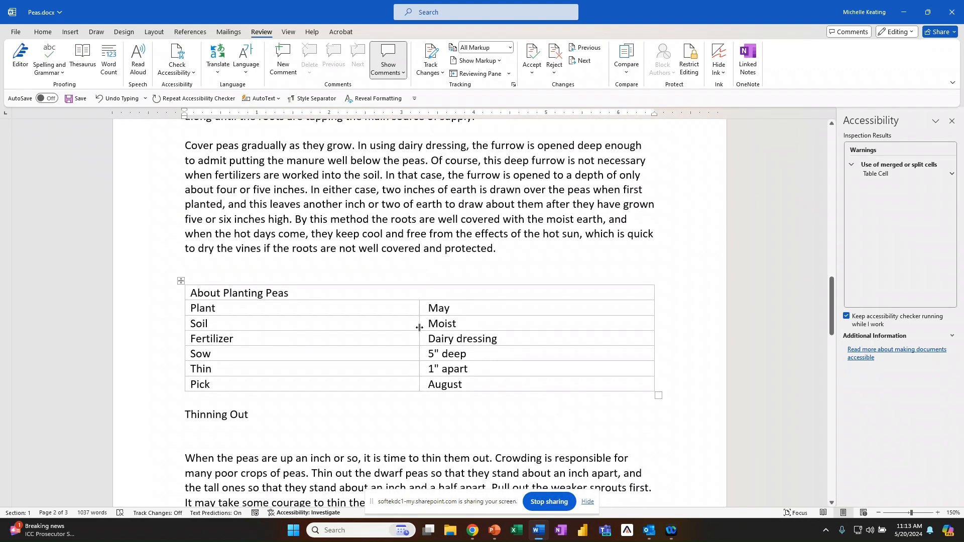
scroll(420, 327, "up", 10)
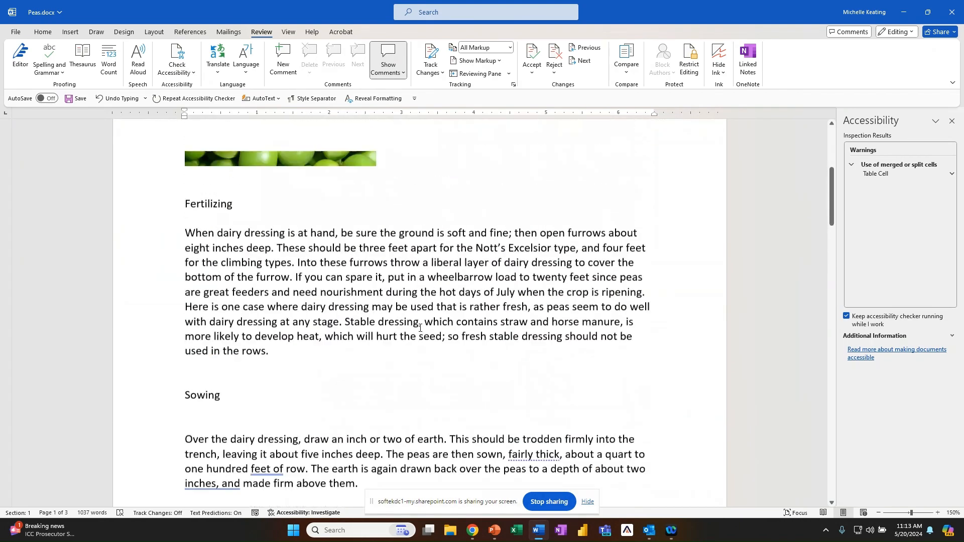
scroll(419, 327, "up", 5)
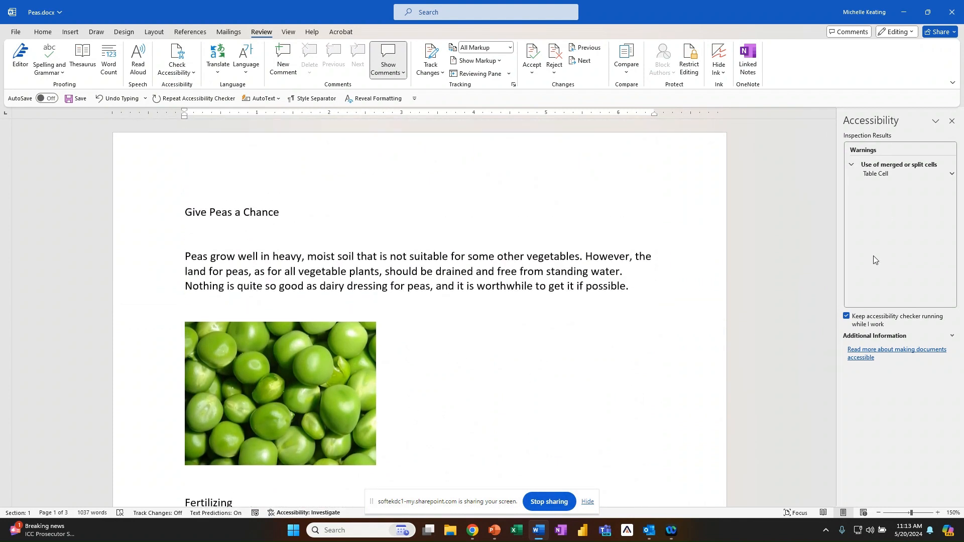
- Check which styles are applied to the document title and the Fertilizing and Sowing section titles
left_click(43, 32)
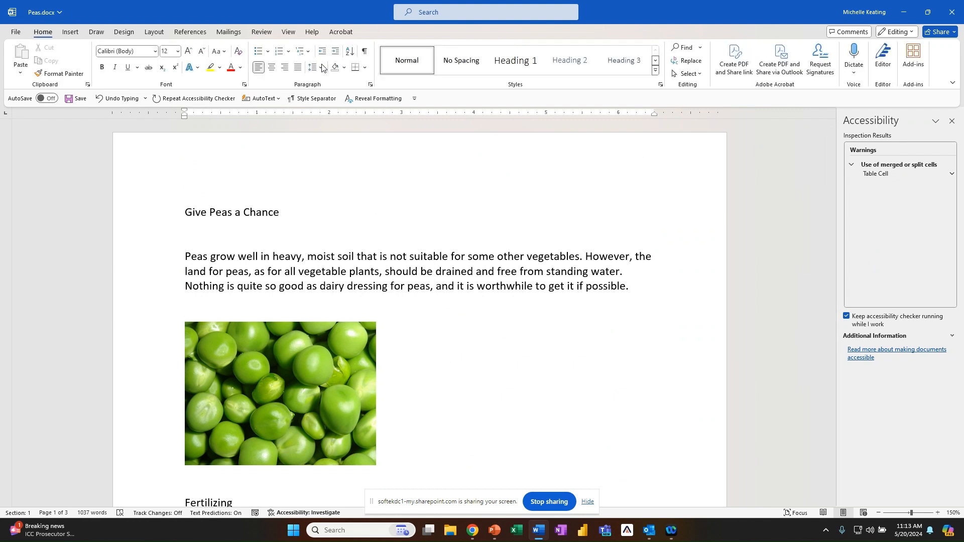
left_click(261, 212)
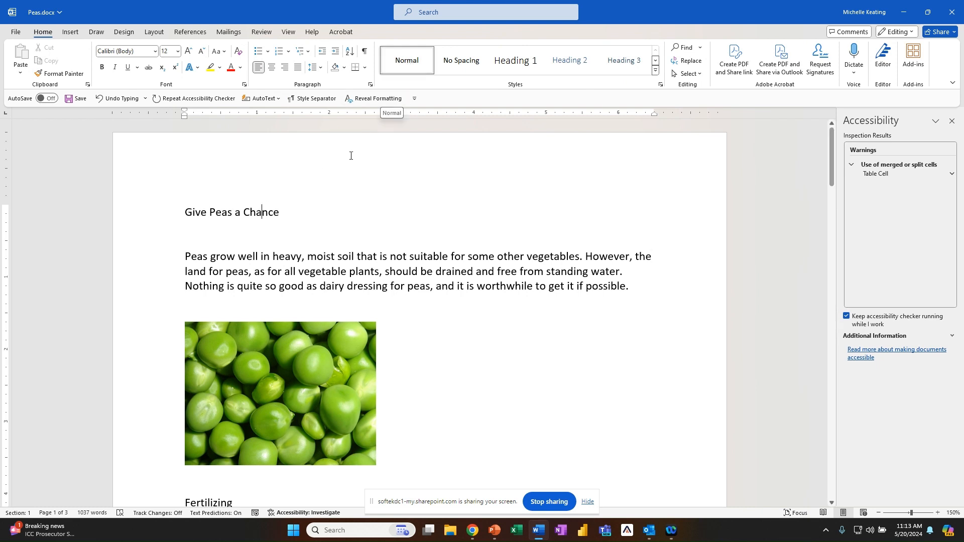
scroll(315, 262, "down", 6)
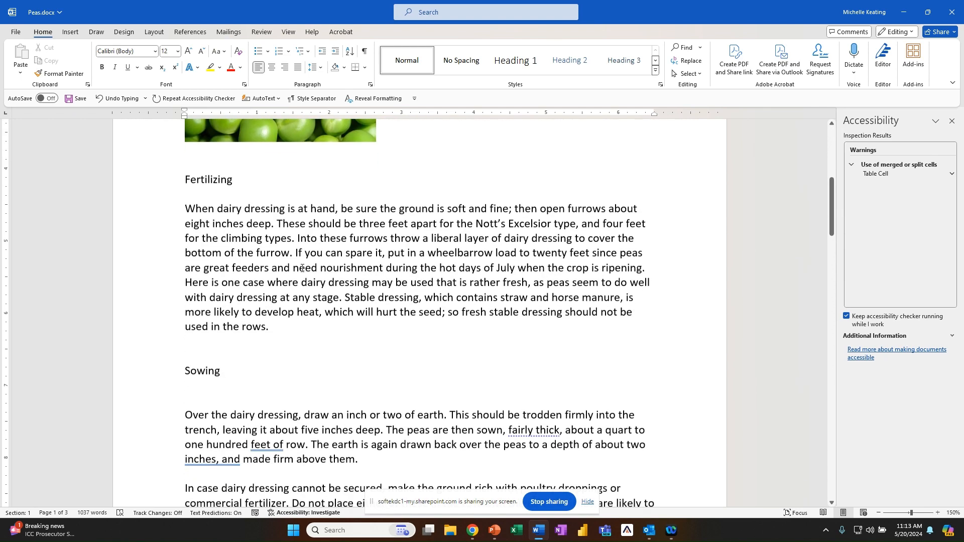
left_click(209, 179)
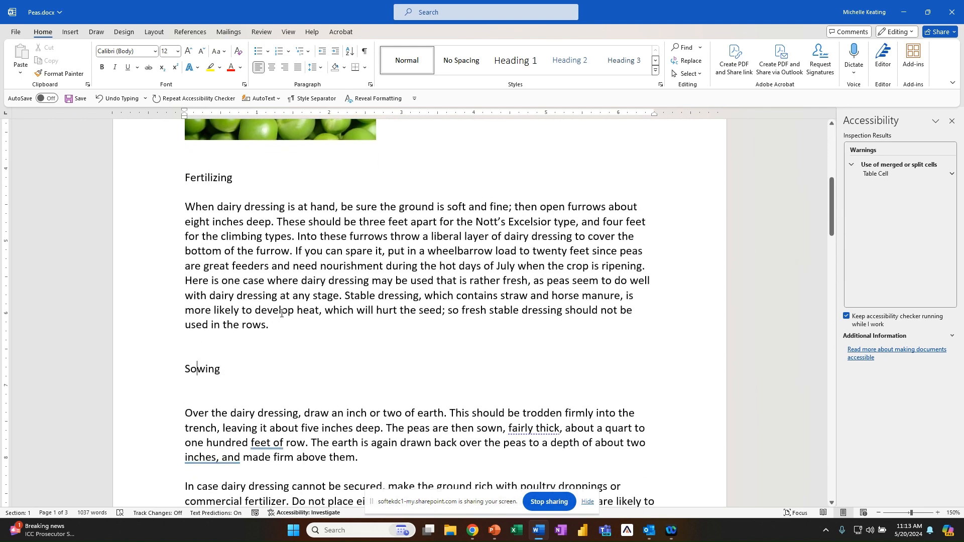
scroll(281, 313, "up", 4)
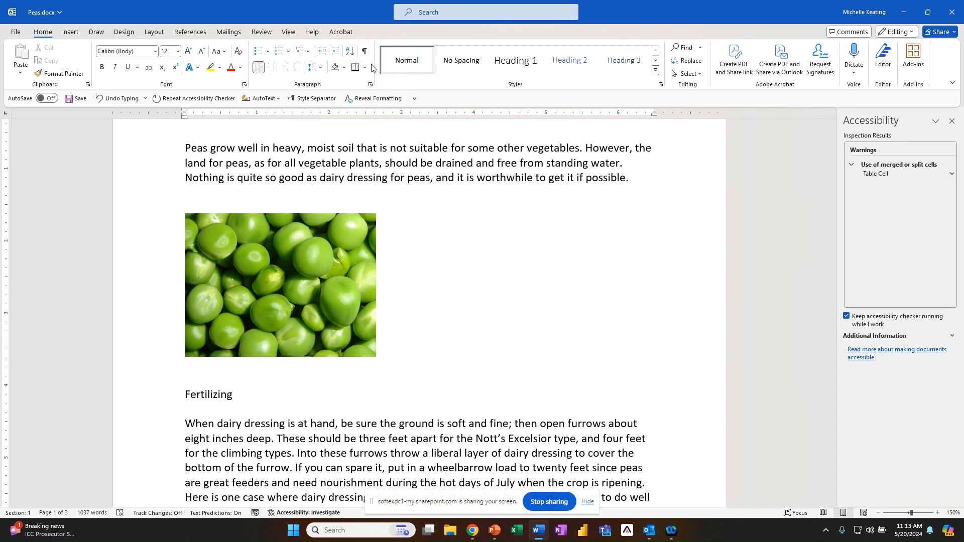
- Show the formatting marks to inspect the blank paragraphs around the title and picture, and hide them again
left_click(364, 51)
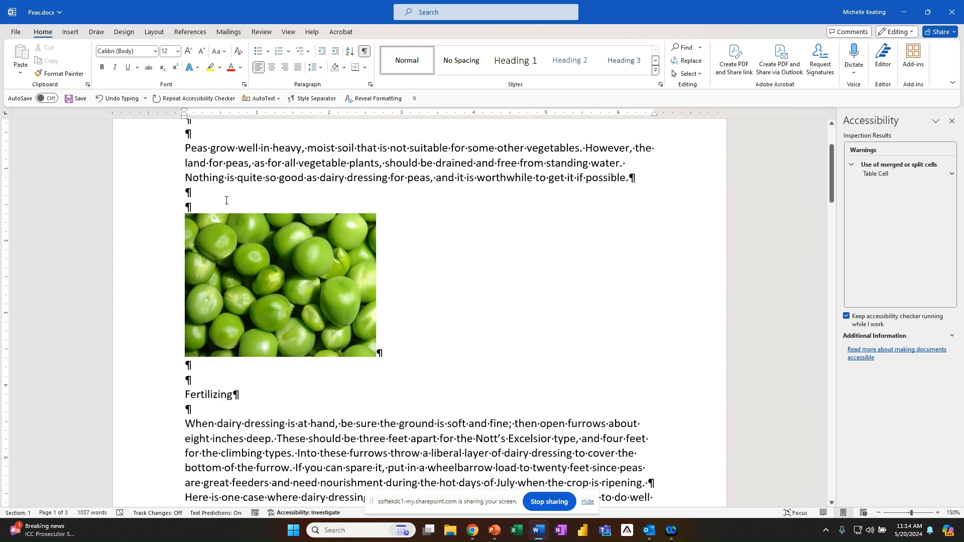
scroll(226, 201, "up", 3)
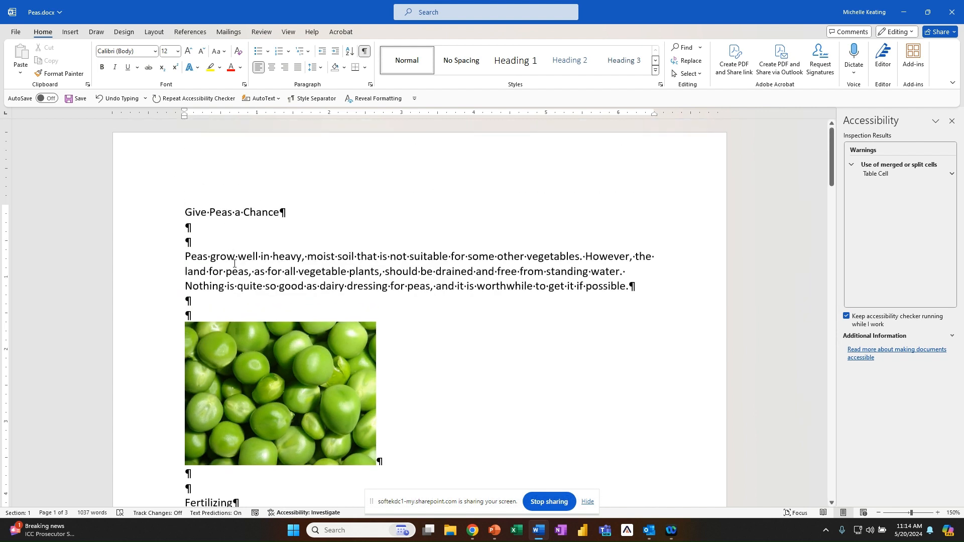
left_click(365, 52)
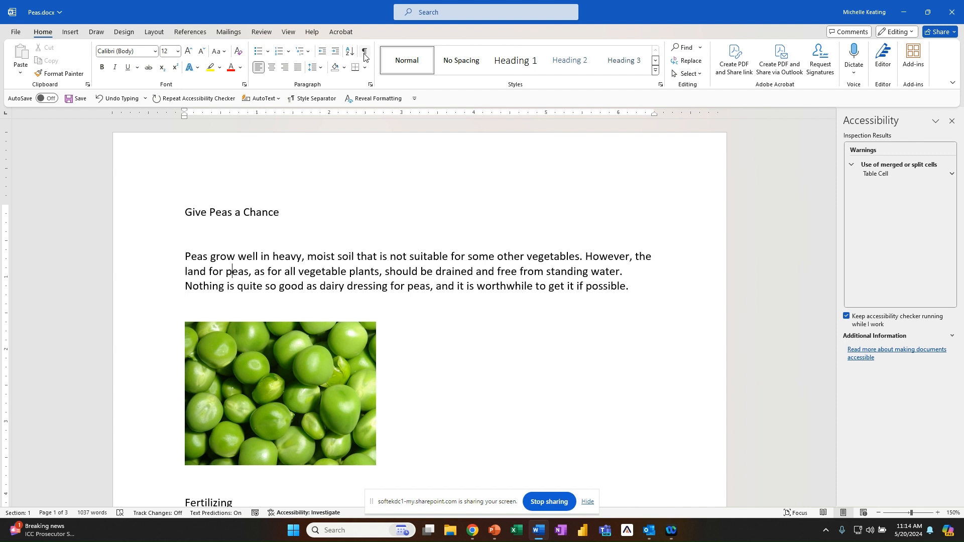
- Set up a Find and Replace that searches for two consecutive paragraph marks (^p^p) and replaces them with one (^p)
left_click(692, 66)
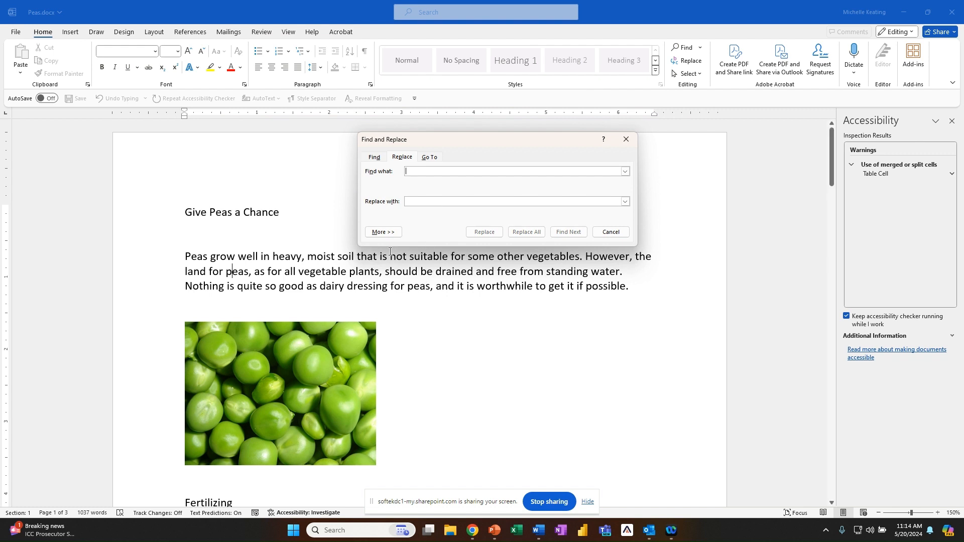
left_click(382, 233)
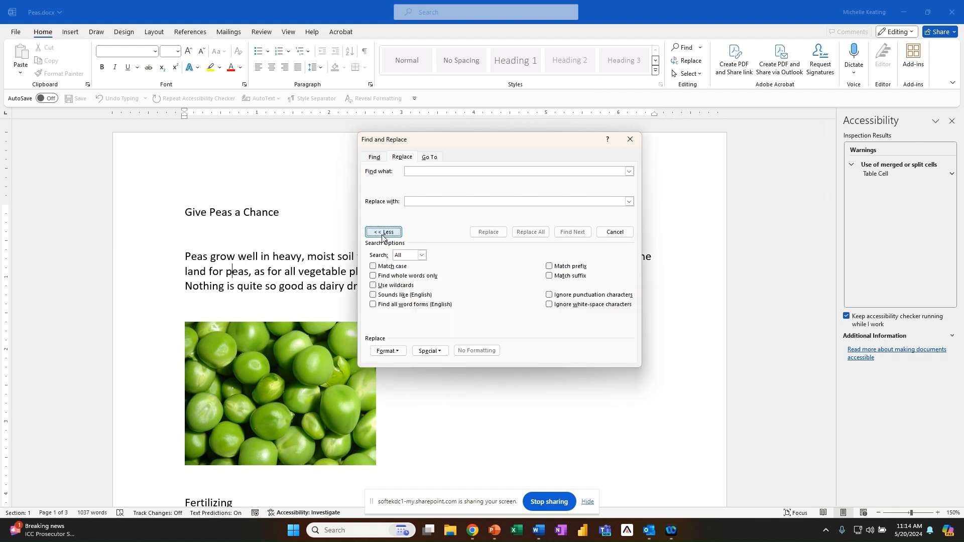
left_click(428, 351)
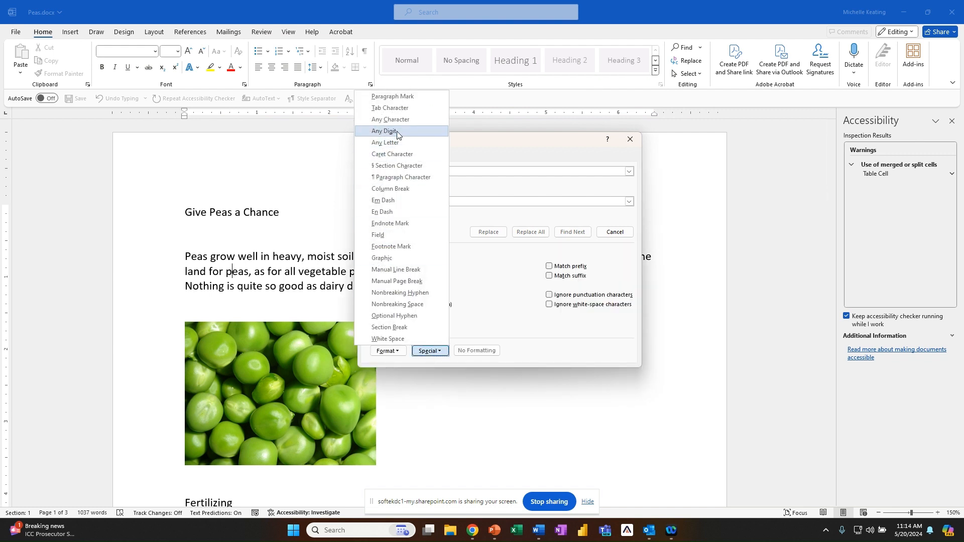
left_click(396, 97)
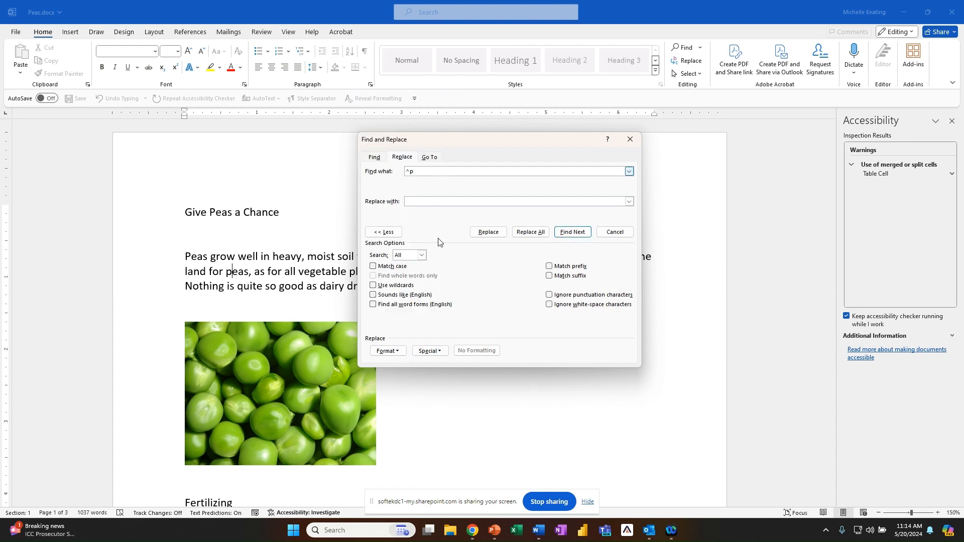
left_click(431, 351)
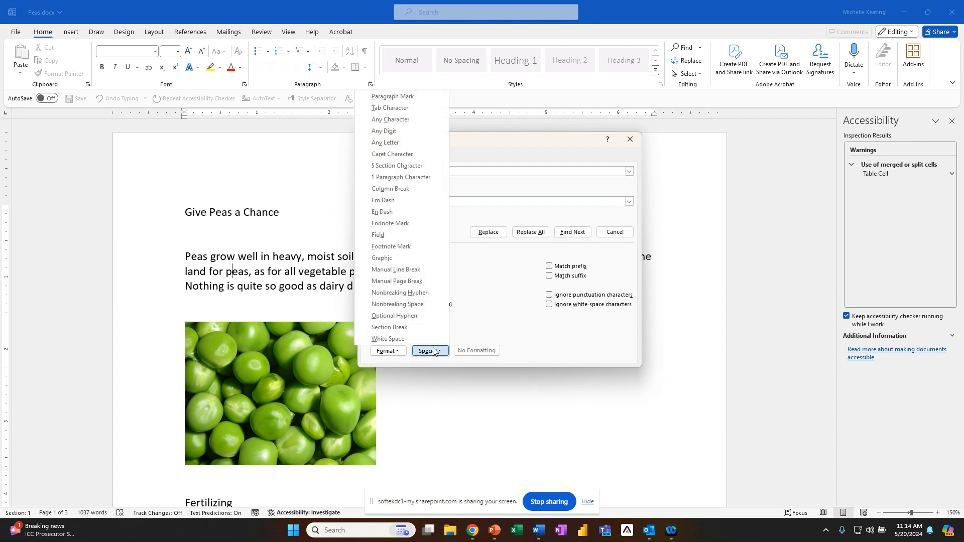
left_click(422, 100)
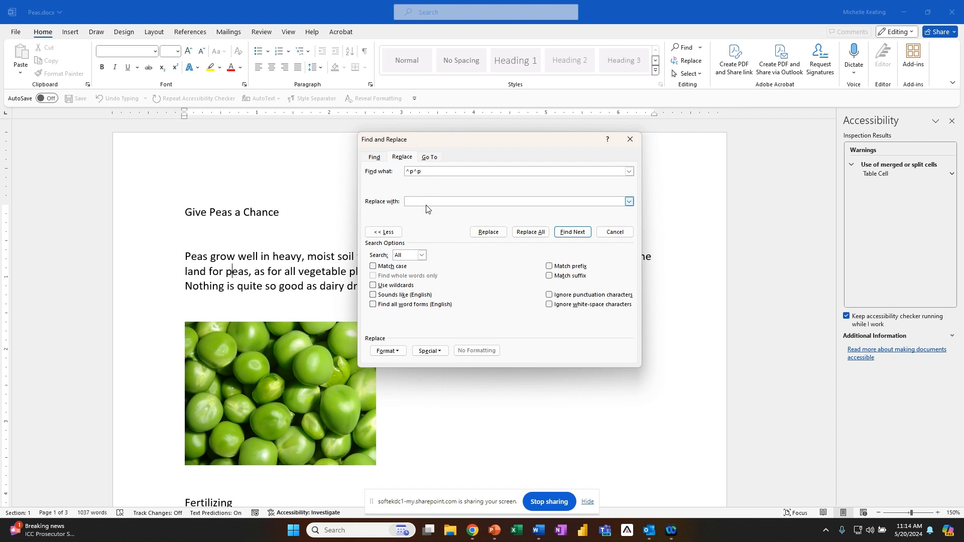
left_click(430, 351)
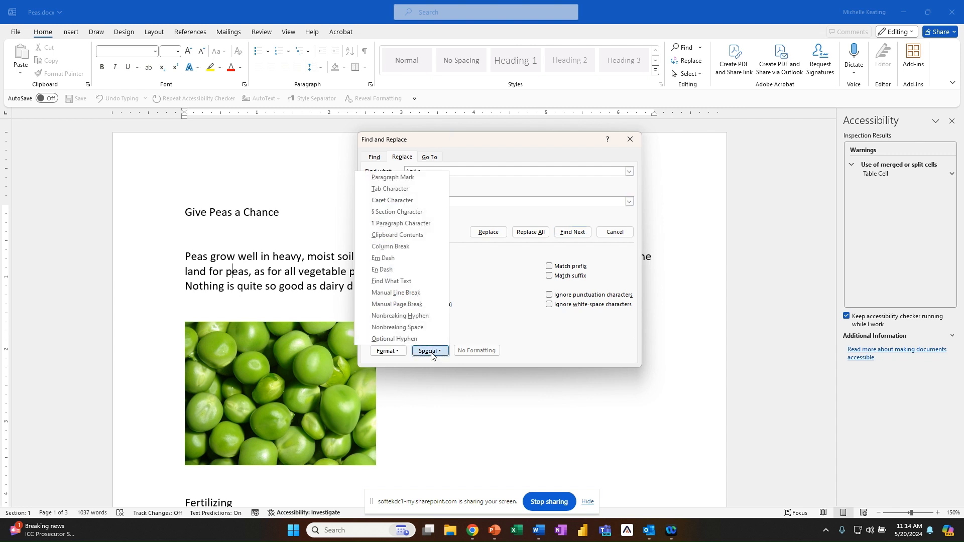
left_click(423, 178)
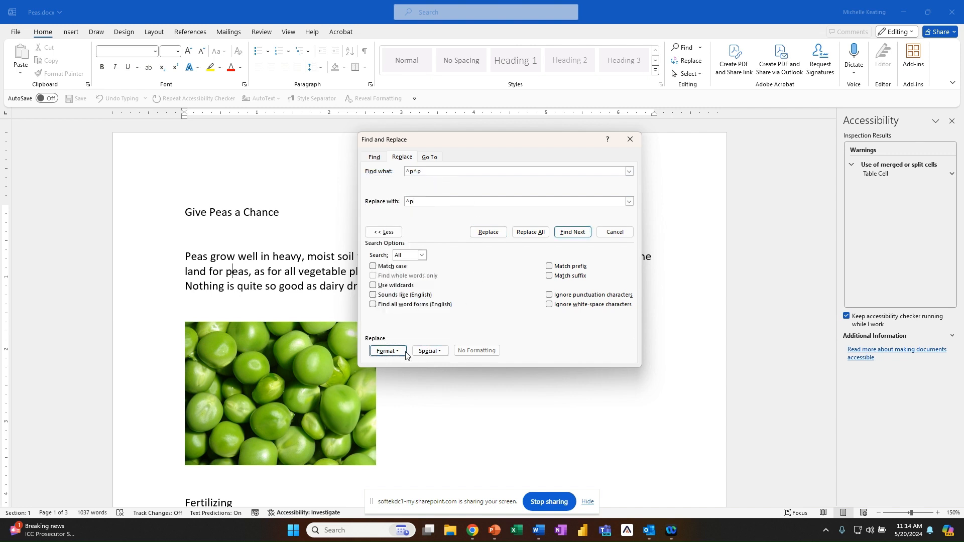
- Replace all double paragraph marks throughout the document in two passes and close Find and Replace
left_click(537, 232)
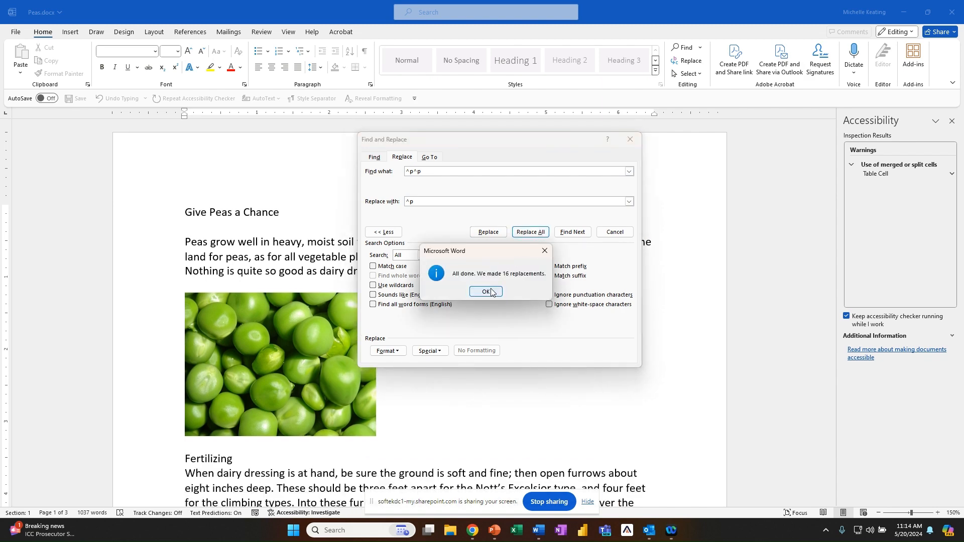
left_click(485, 291)
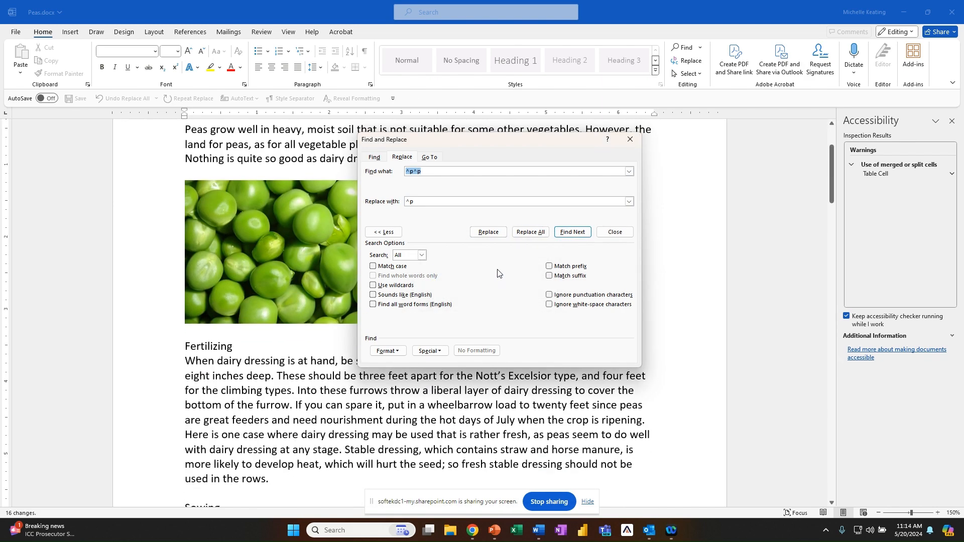
left_click(525, 235)
left_click(486, 293)
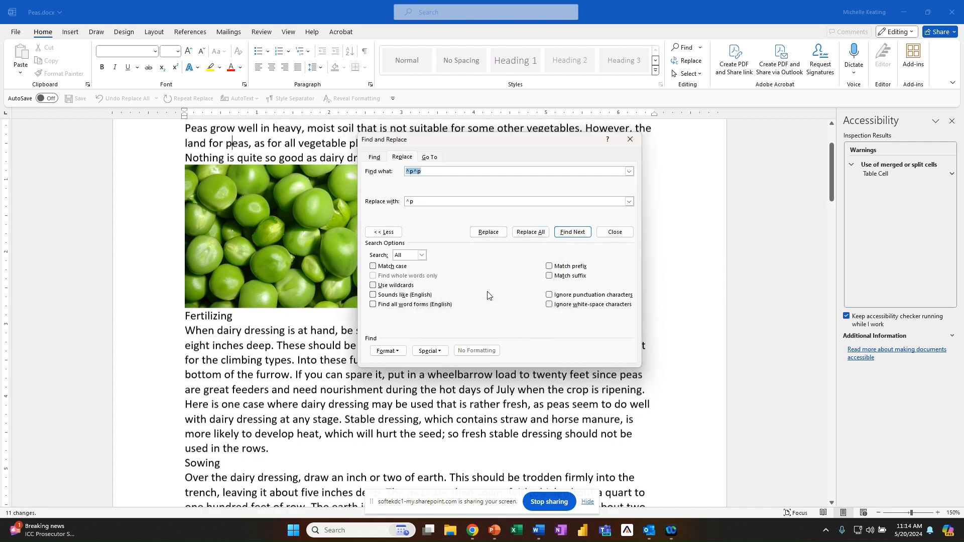
left_click(634, 142)
- Apply the Heading 1 style to the title "Give Peas a Chance" and modify the style's paragraph spacing to 12 pt after
scroll(390, 325, "up", 3)
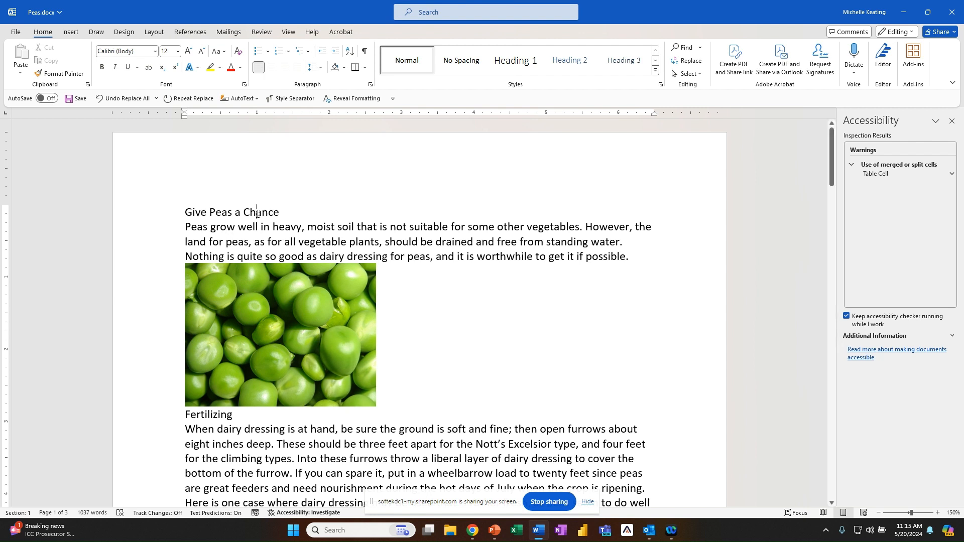
left_click(515, 63)
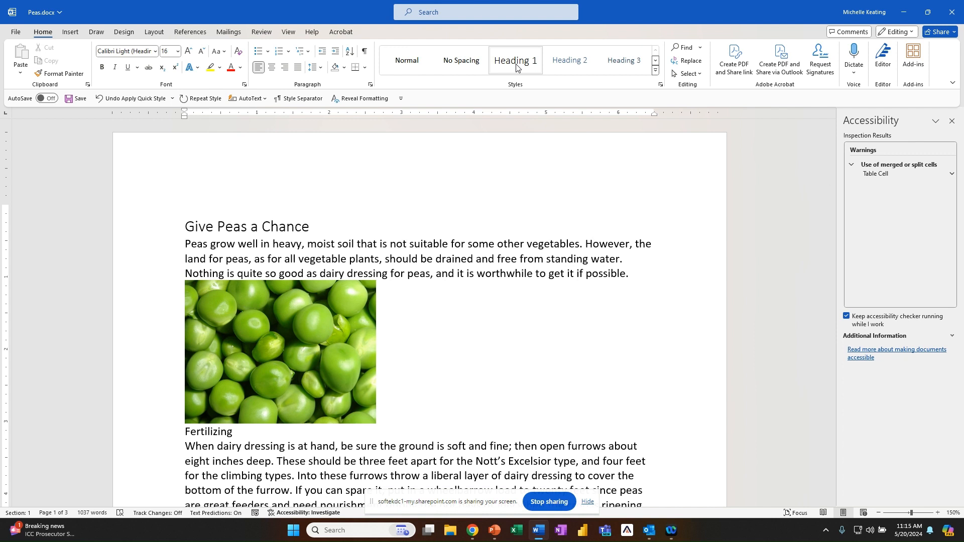
right_click(516, 67)
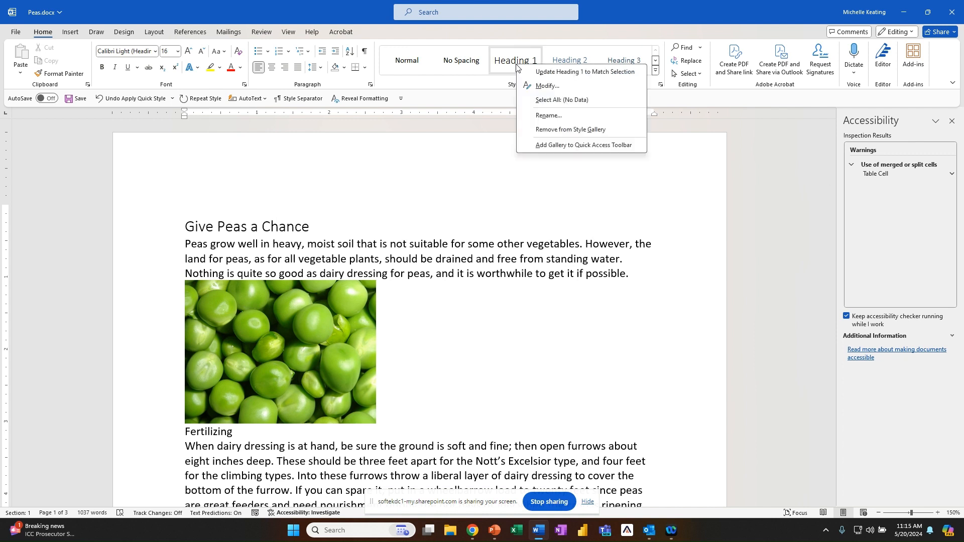
left_click(547, 86)
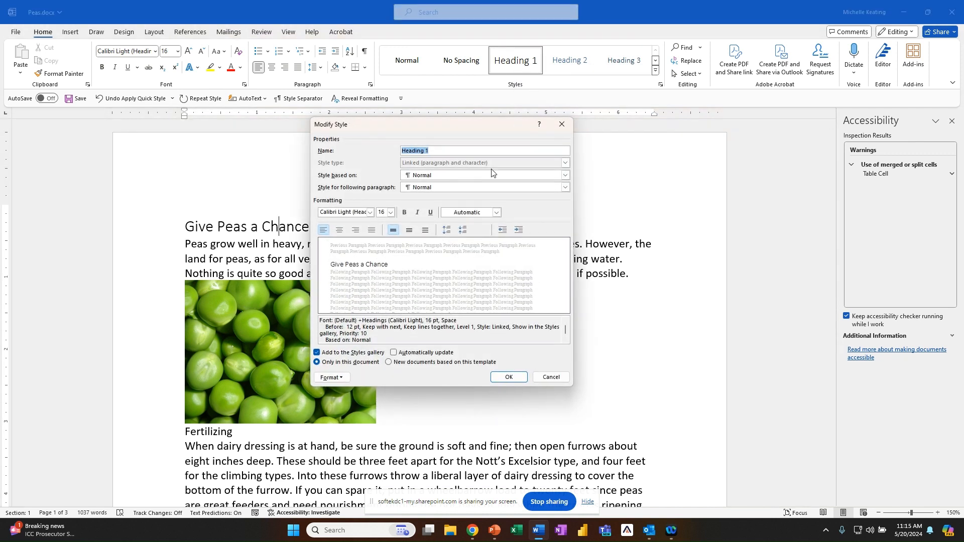
left_click(331, 377)
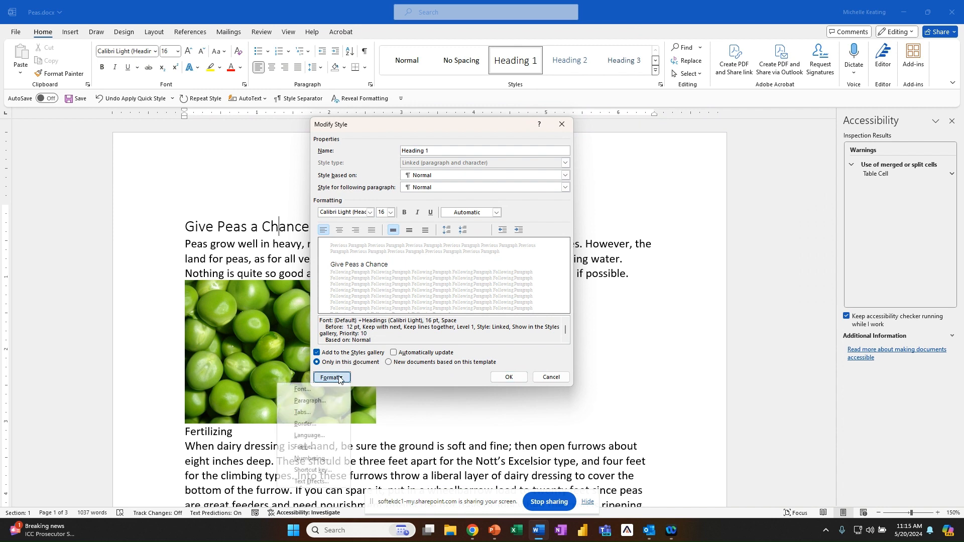
left_click(325, 401)
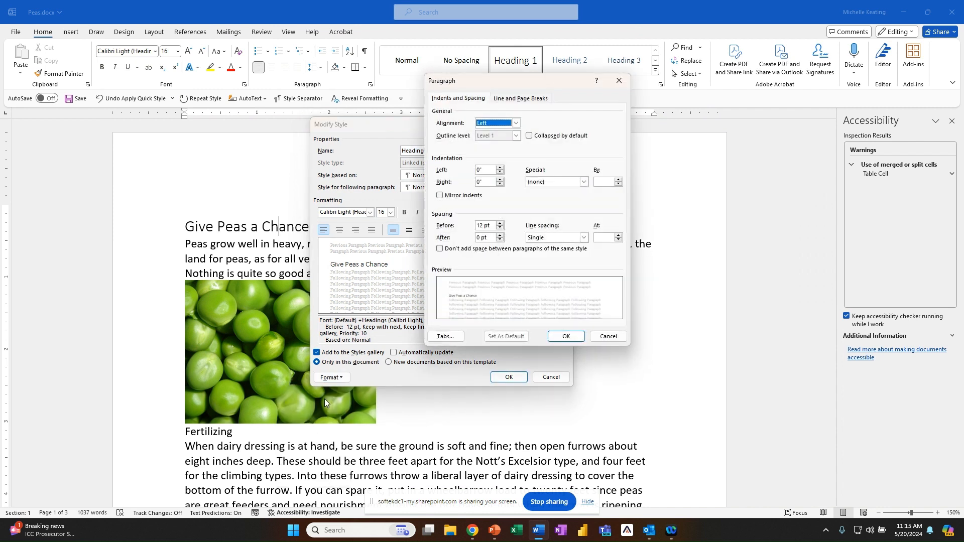
left_click(500, 234)
left_click(500, 234)
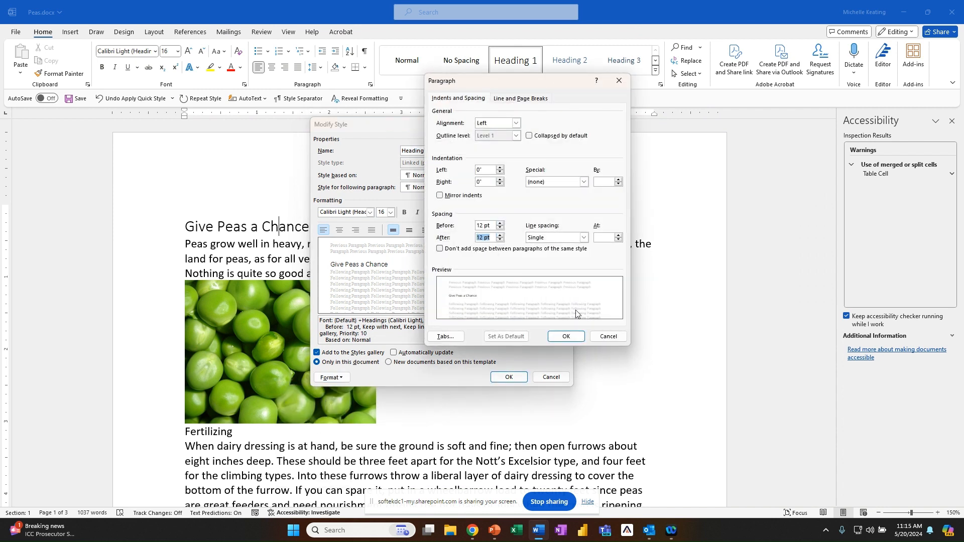
left_click(574, 336)
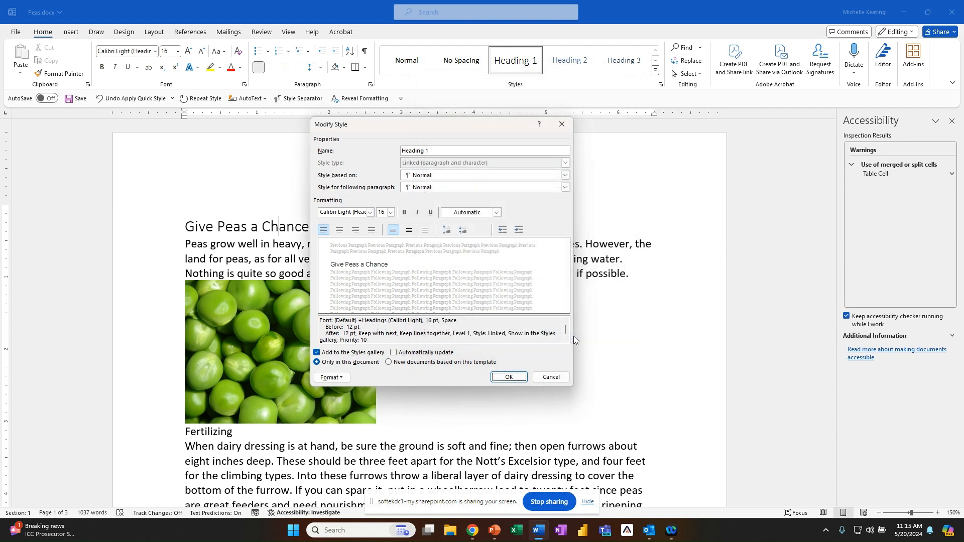
left_click(517, 376)
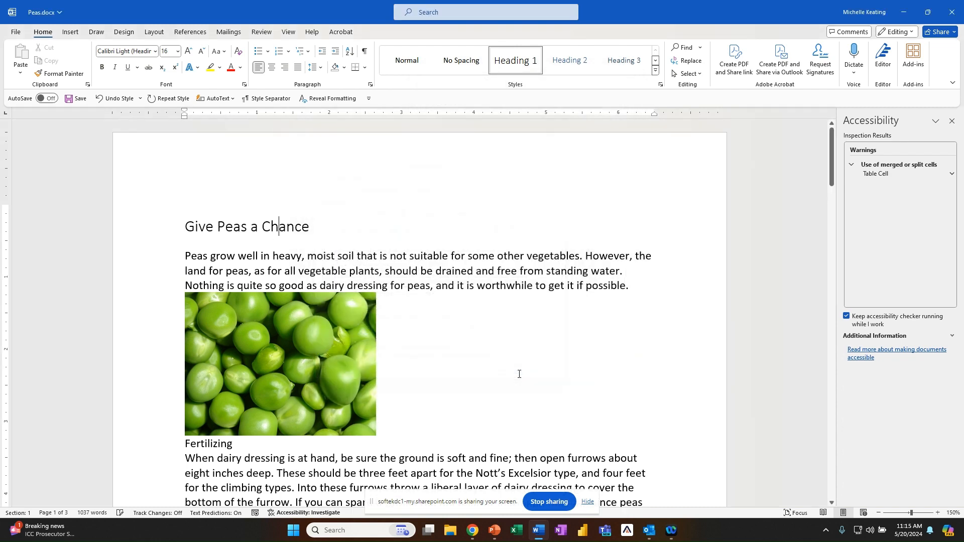
- Apply the Heading 2 style to the "Fertilizing" line and review the style's paragraph spacing settings
left_click(214, 443)
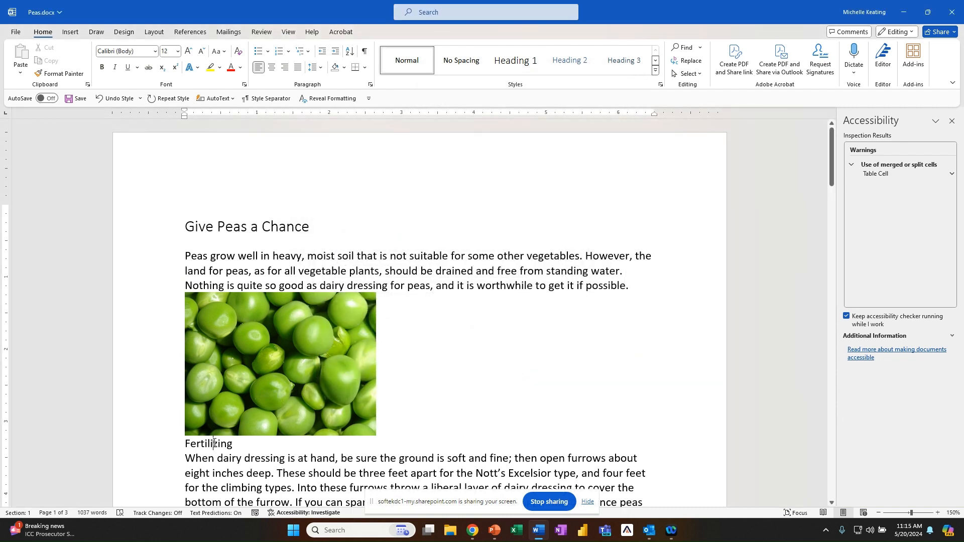
left_click(570, 70)
right_click(571, 70)
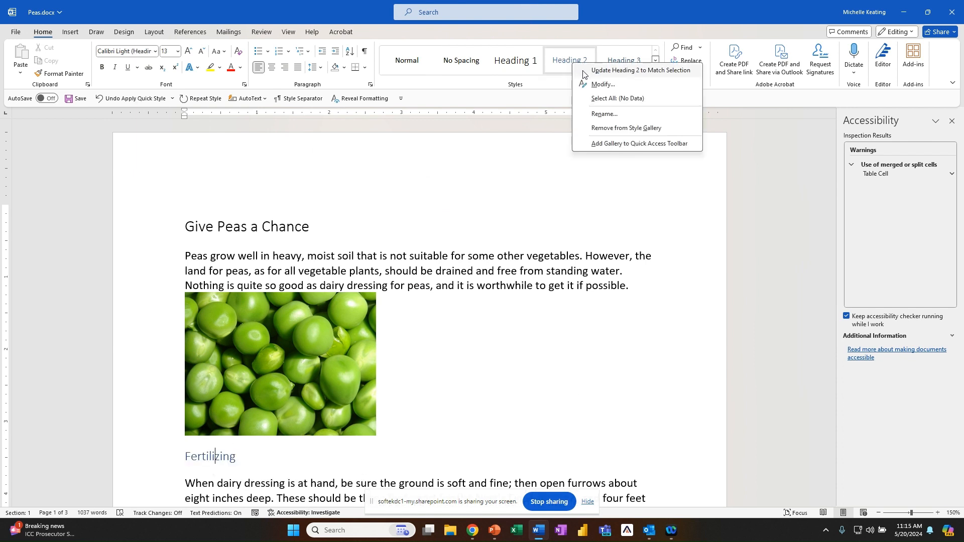
left_click(594, 87)
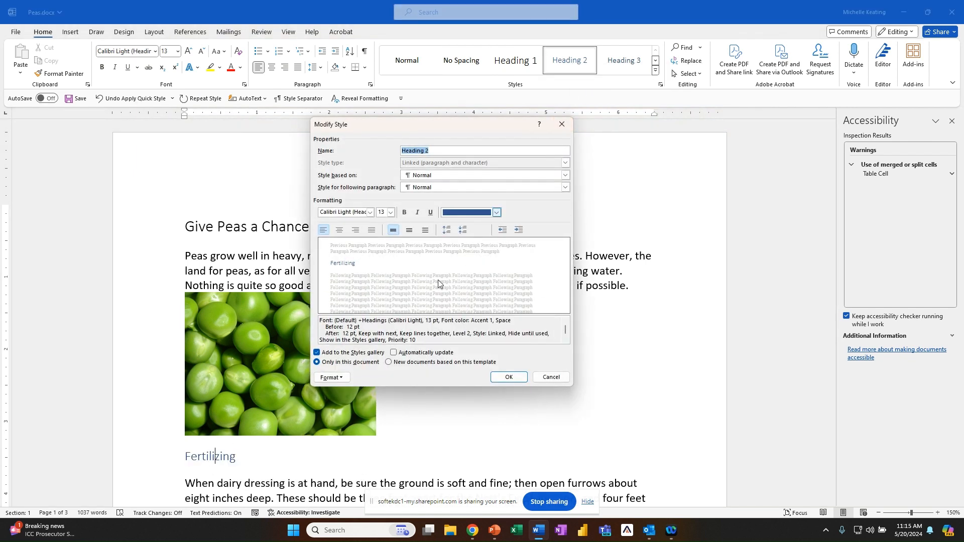
left_click(339, 380)
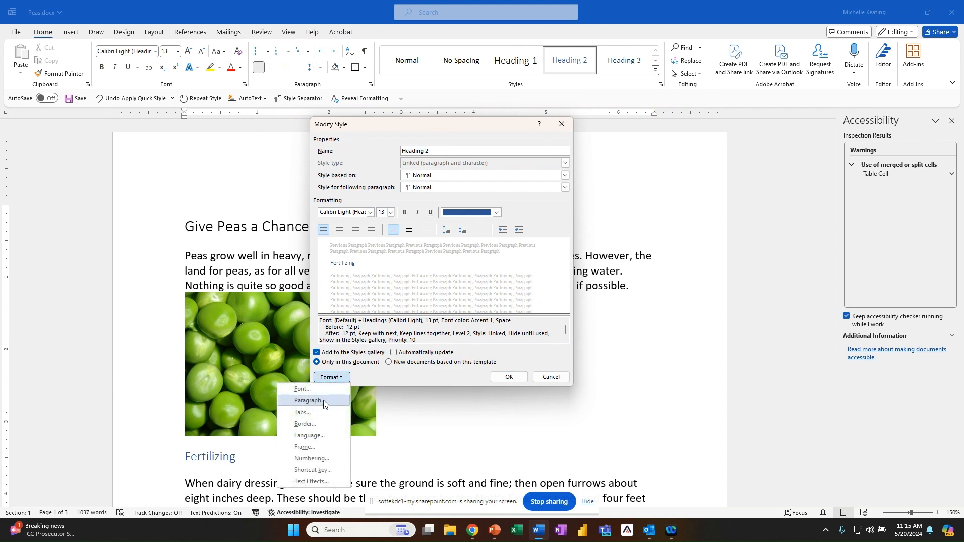
left_click(309, 400)
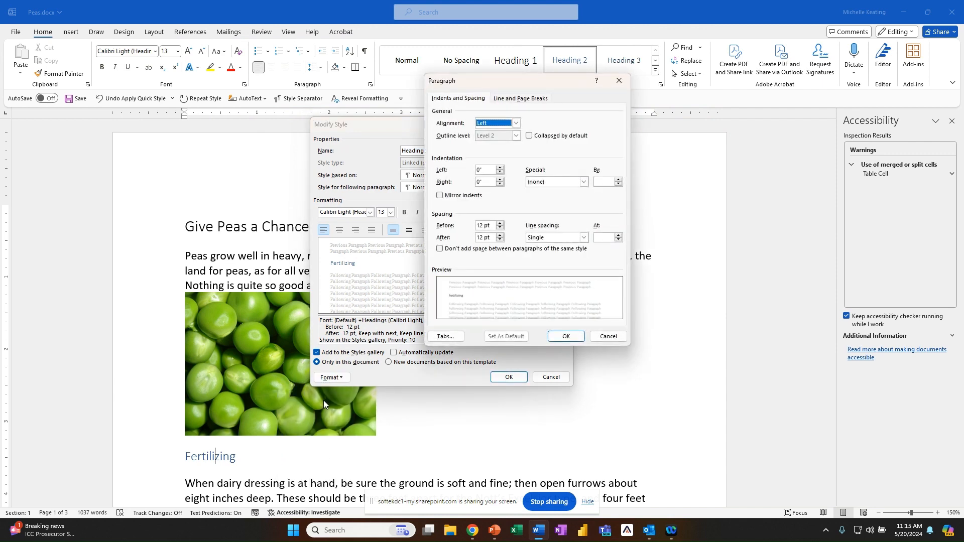
left_click(566, 336)
left_click(522, 377)
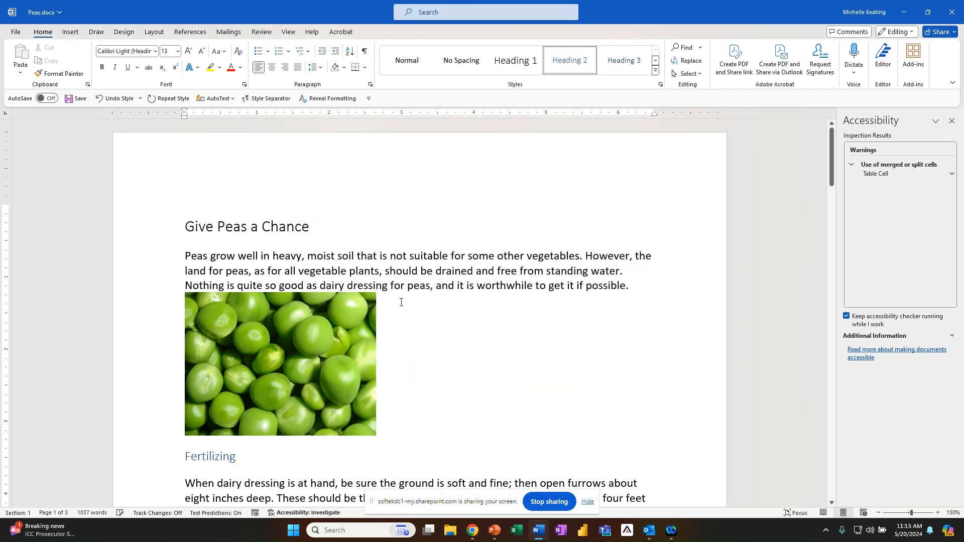
- Apply the Heading 2 style to the "Sowing", "Thinning Out" and "Caring for the Vines" lines
scroll(391, 301, "down", 7)
scroll(383, 300, "down", 1)
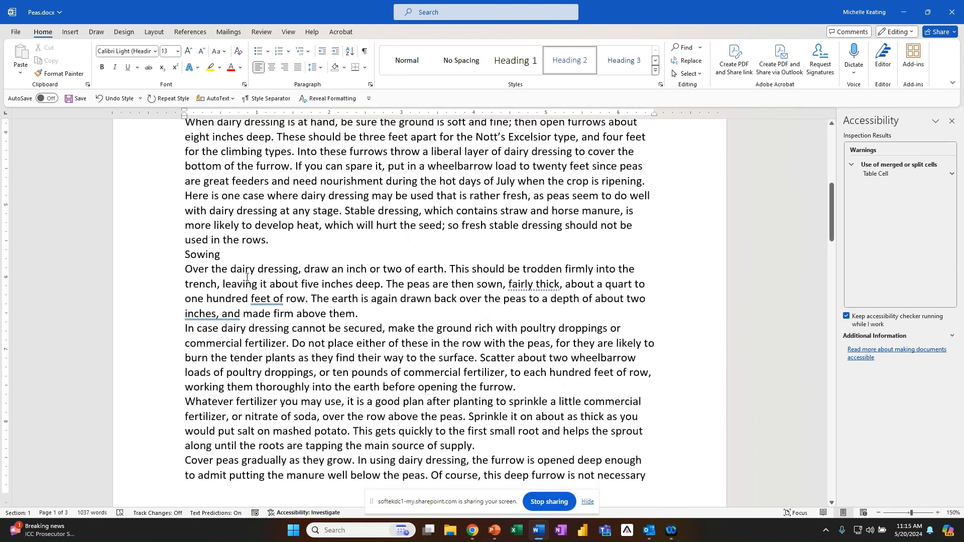
left_click(202, 255)
left_click(567, 69)
scroll(337, 252, "down", 5)
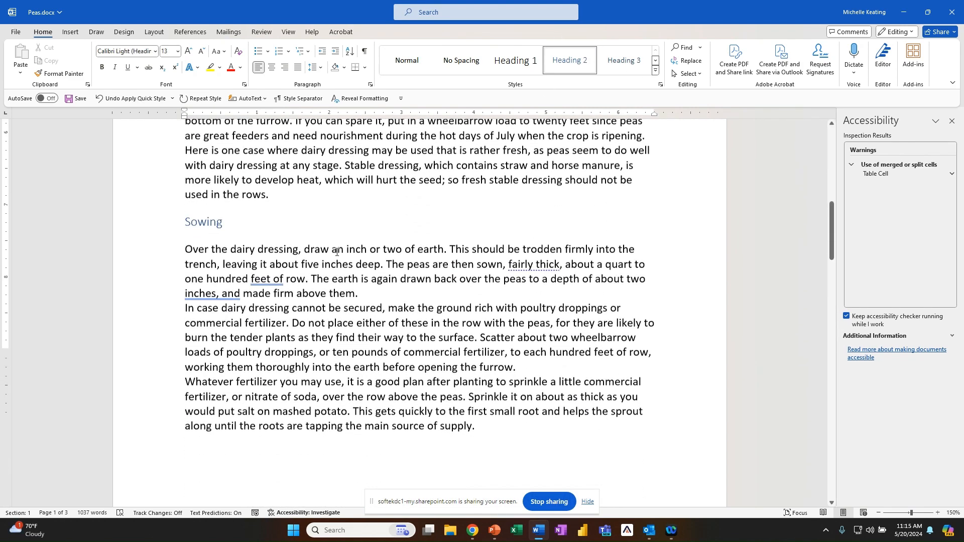
scroll(336, 251, "down", 1)
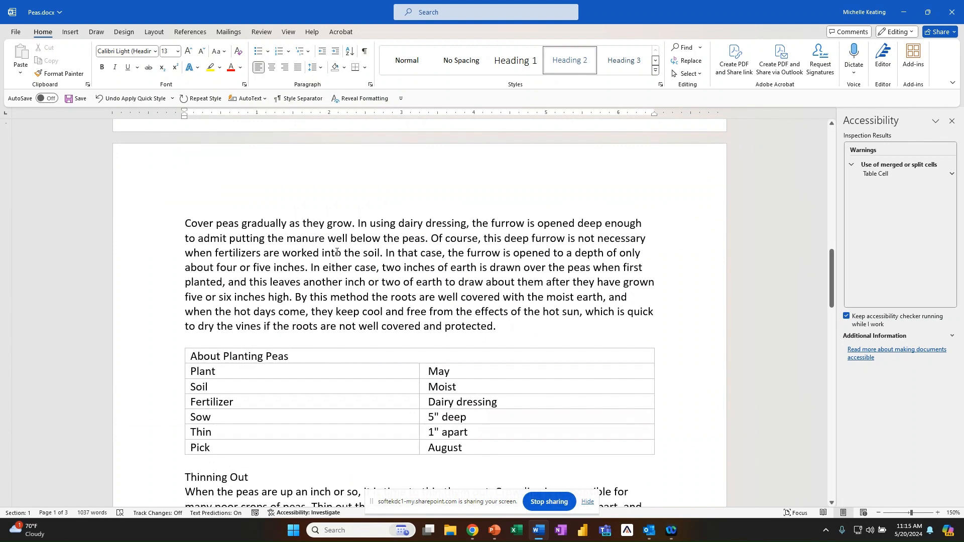
scroll(336, 252, "down", 5)
left_click(230, 261)
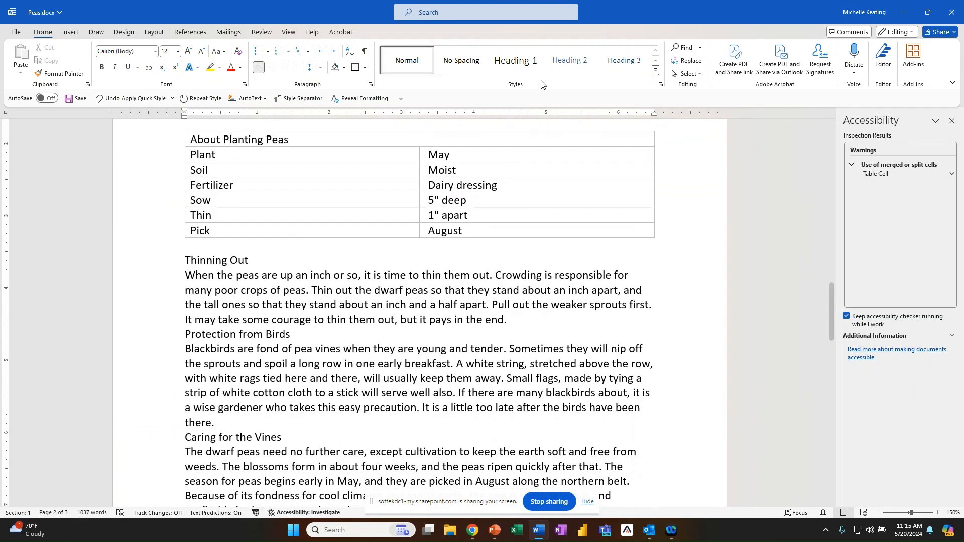
left_click(568, 62)
left_click(222, 461)
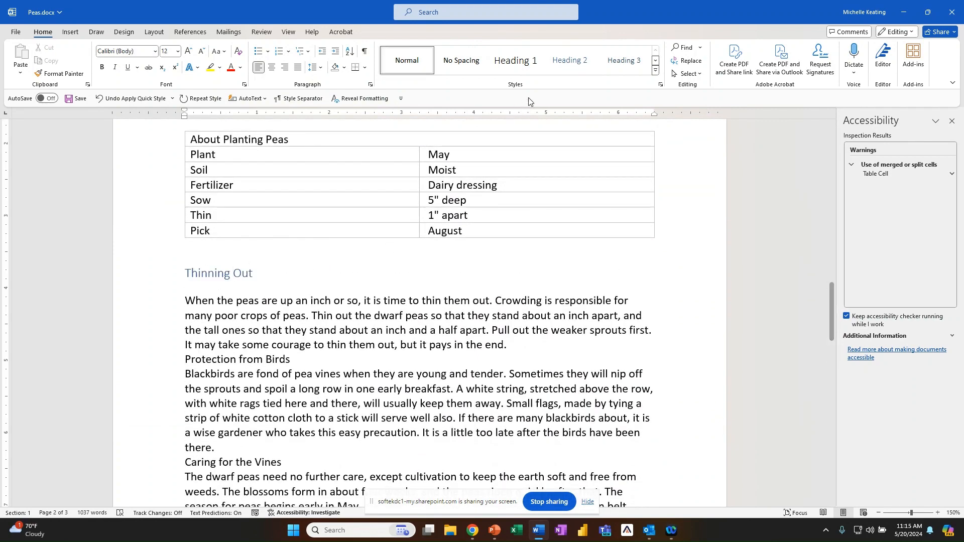
left_click(567, 63)
- Apply the Heading 2 style to the "Picking Peas" and "Follow Crops" lines
scroll(487, 232, "down", 4)
scroll(487, 231, "down", 4)
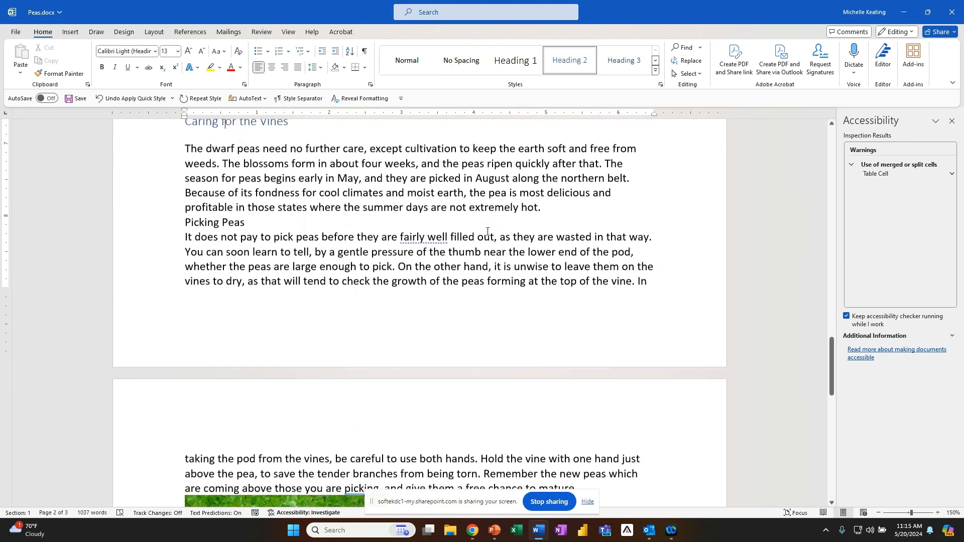
left_click(212, 217)
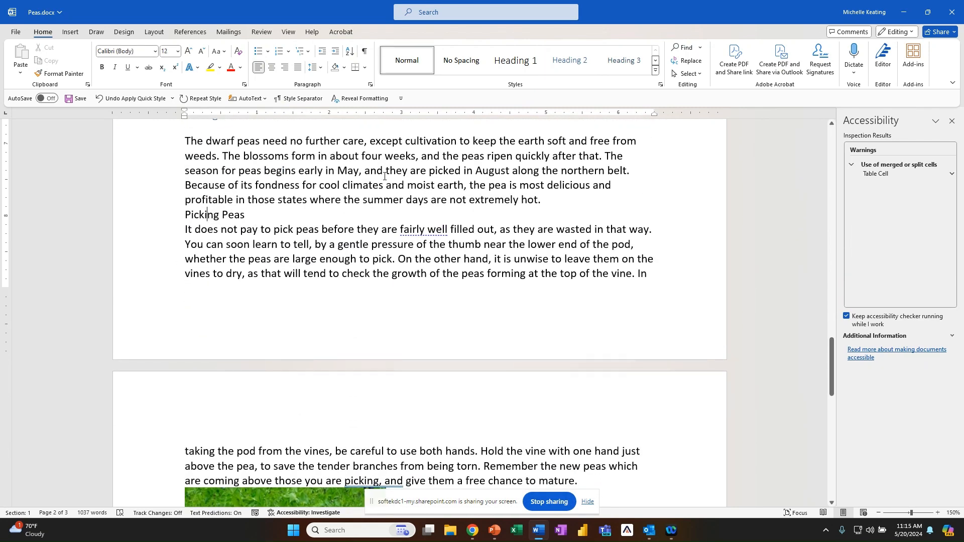
left_click(568, 62)
scroll(466, 234, "down", 5)
scroll(466, 235, "down", 4)
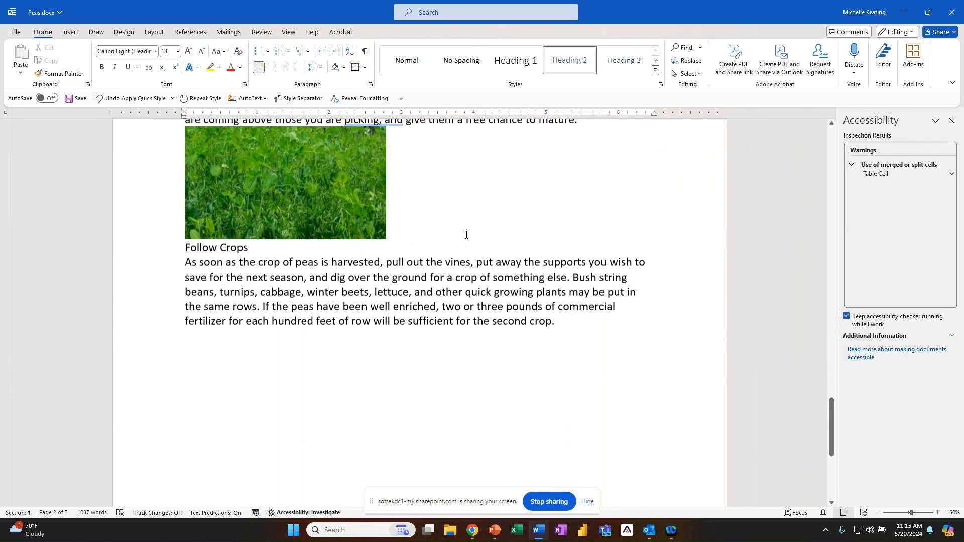
left_click(213, 242)
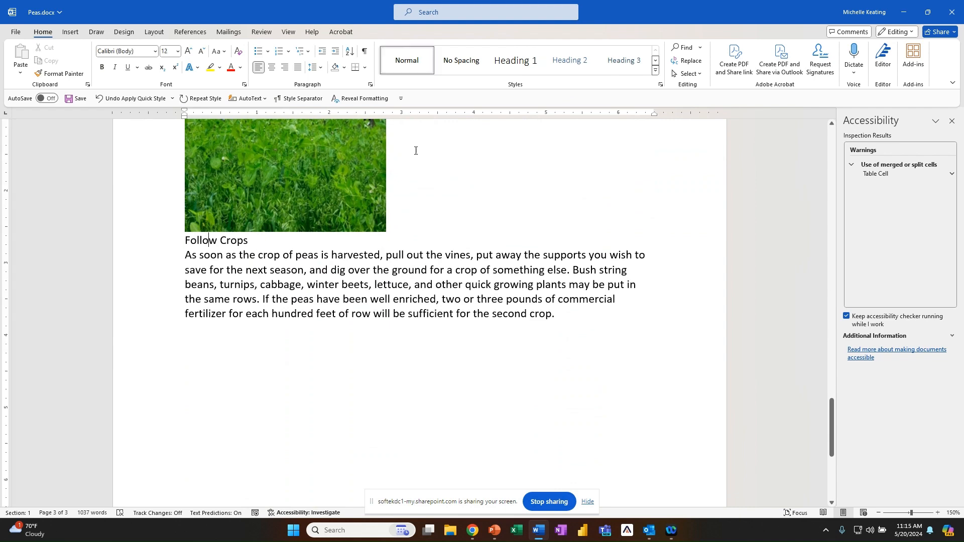
left_click(568, 61)
- Look back through the styled headings and display the Navigation pane with the document's heading structure
scroll(332, 303, "down", 3)
scroll(332, 303, "up", 5)
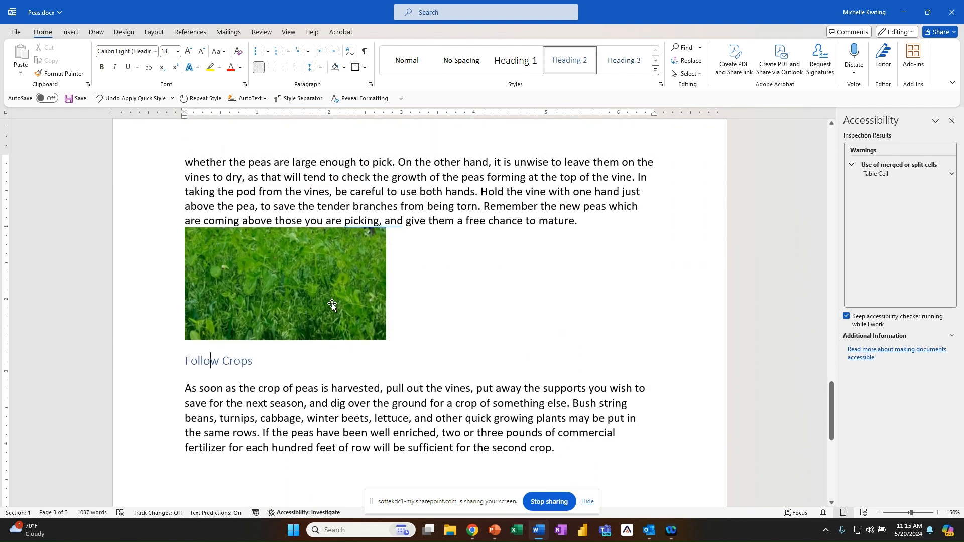
scroll(332, 303, "up", 7)
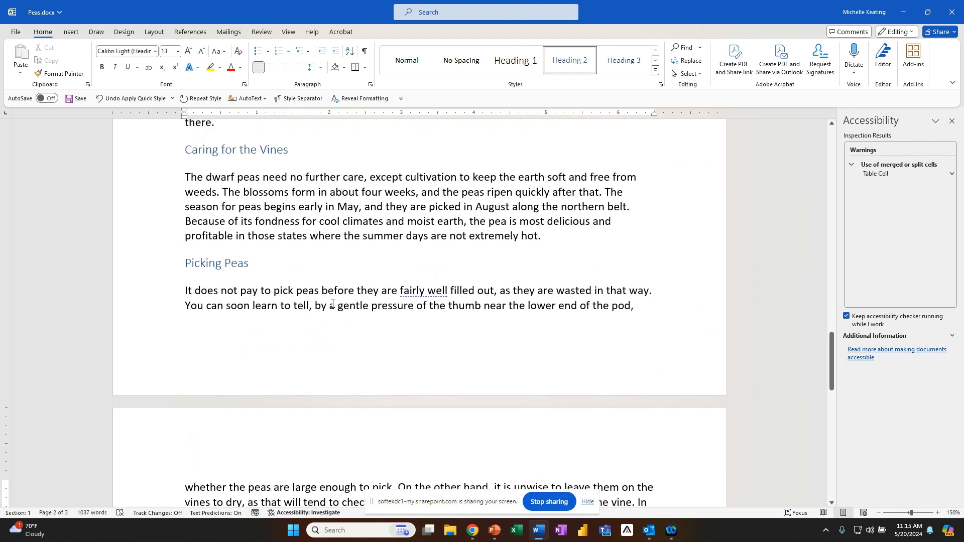
scroll(332, 303, "up", 7)
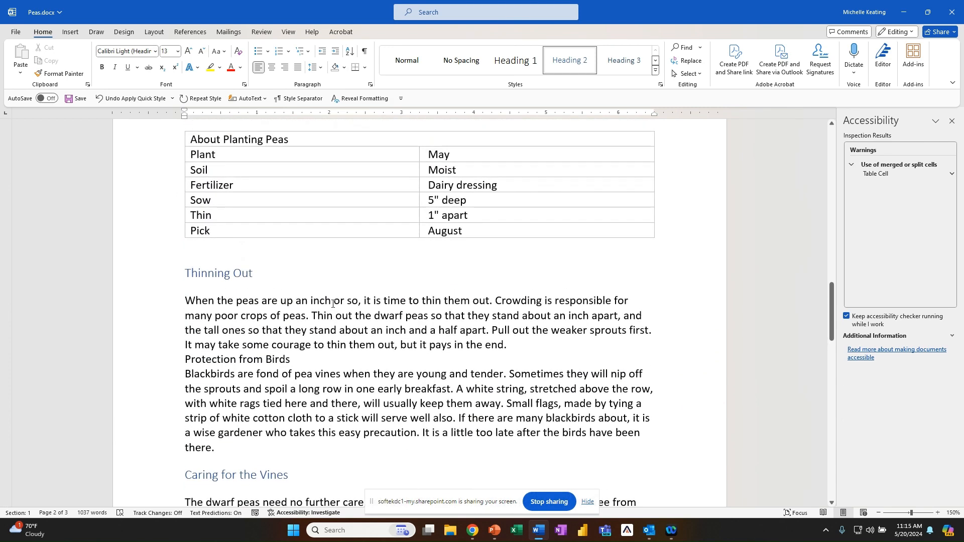
scroll(332, 303, "up", 6)
left_click(288, 32)
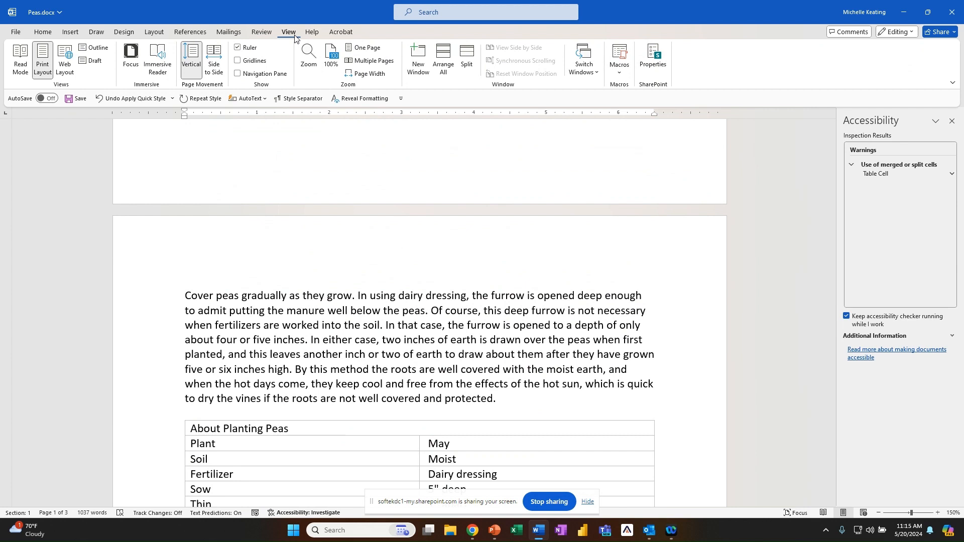
left_click(235, 75)
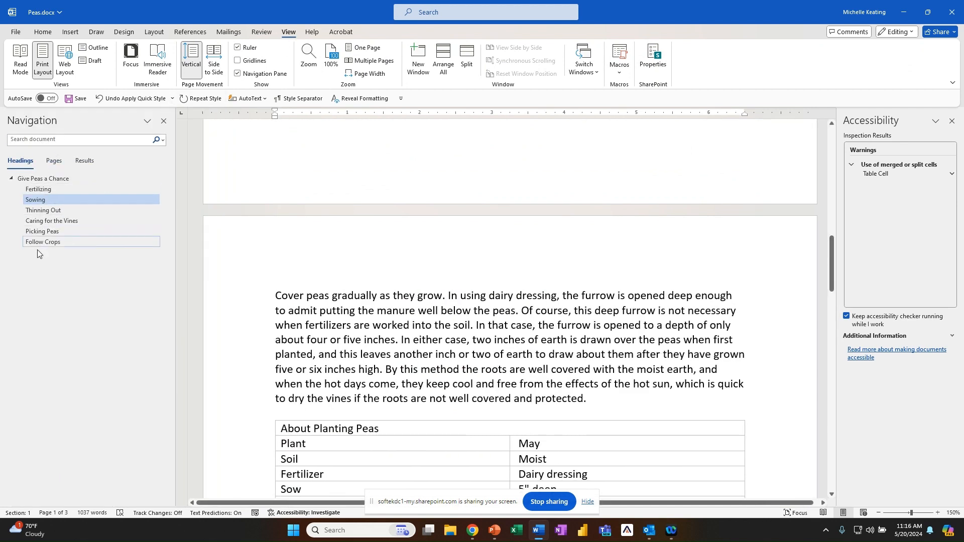
- Jump through the headings in order from "Fertilizing" to "Follow Crops" and return to the title "Give Peas a Chance"
left_click(40, 190)
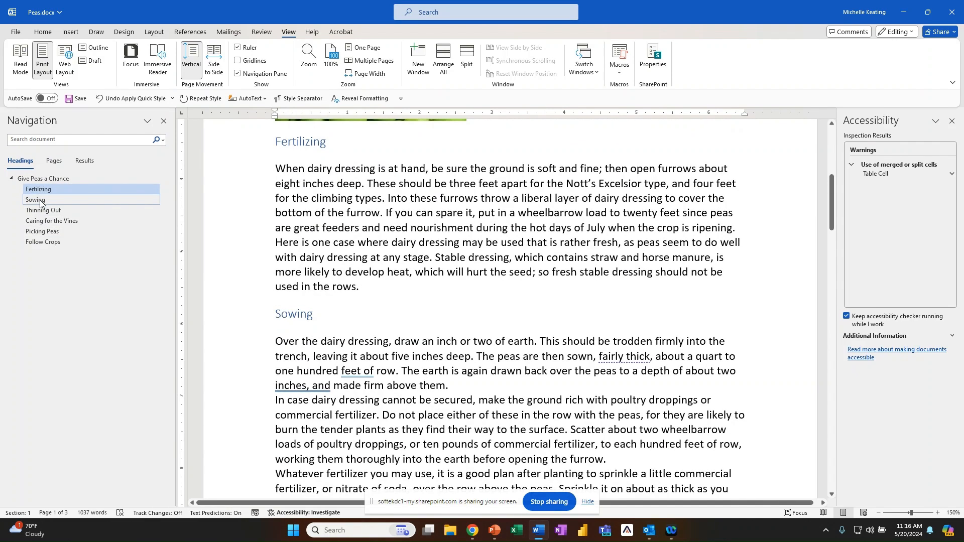
left_click(42, 200)
left_click(43, 211)
left_click(40, 221)
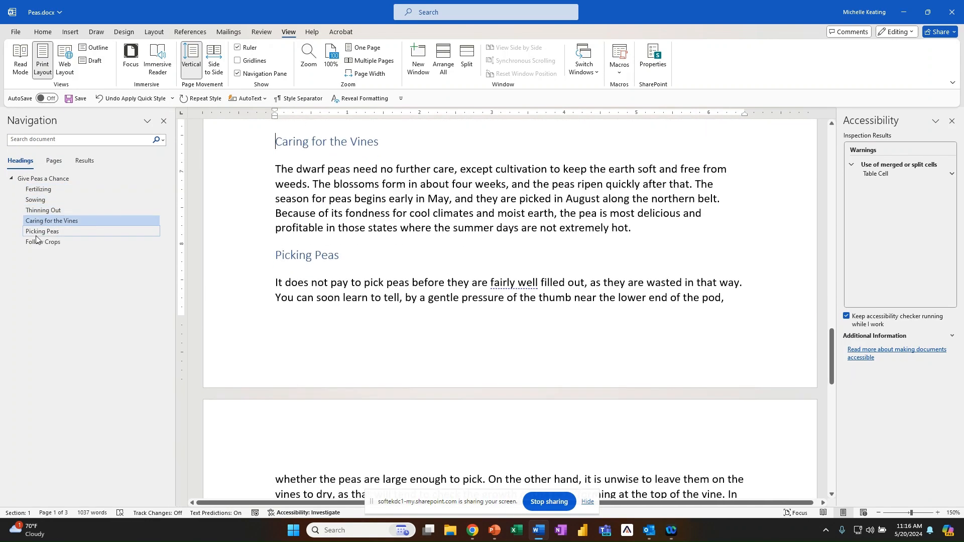
left_click(39, 232)
left_click(35, 243)
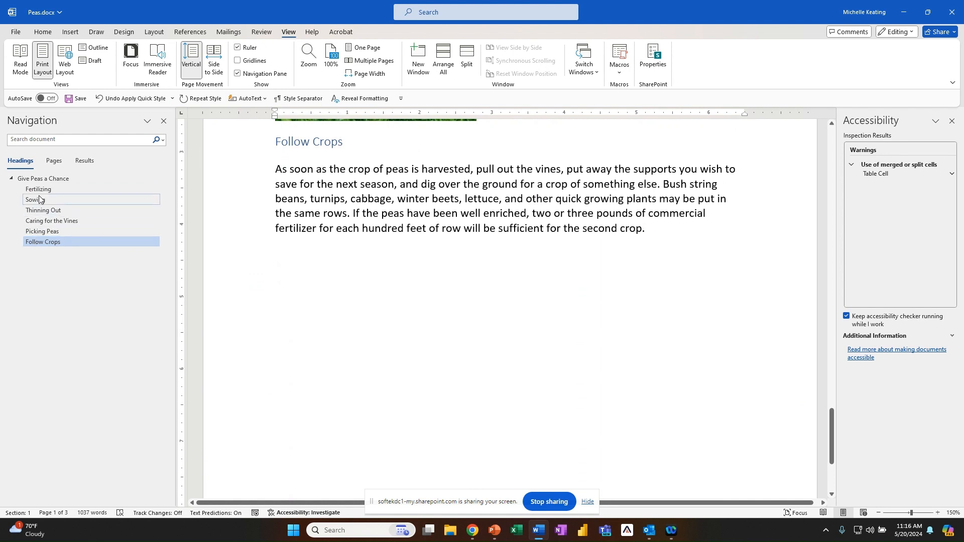
left_click(41, 181)
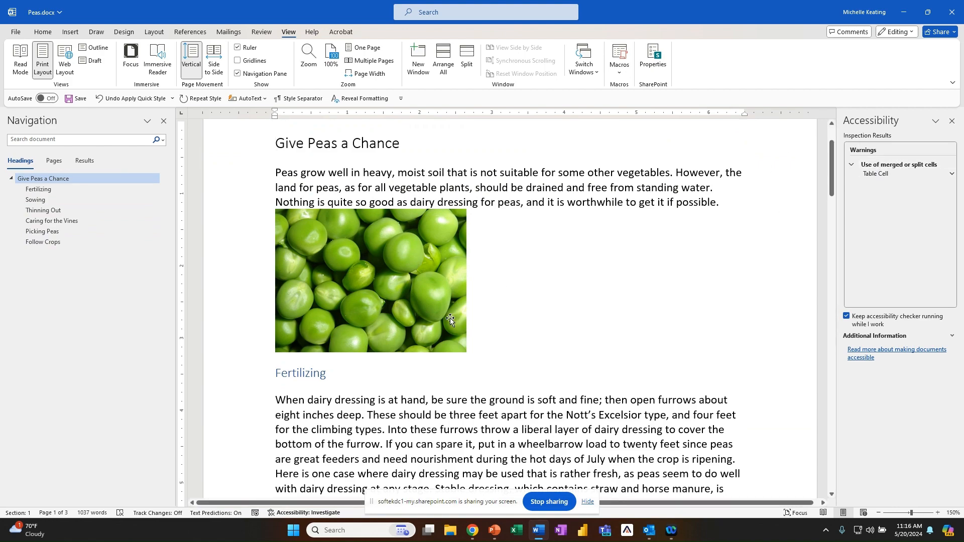
- Split the merged "About Planting Peas" cell in the table's first row into 2 columns and 1 row
scroll(448, 317, "down", 12)
scroll(447, 315, "down", 6)
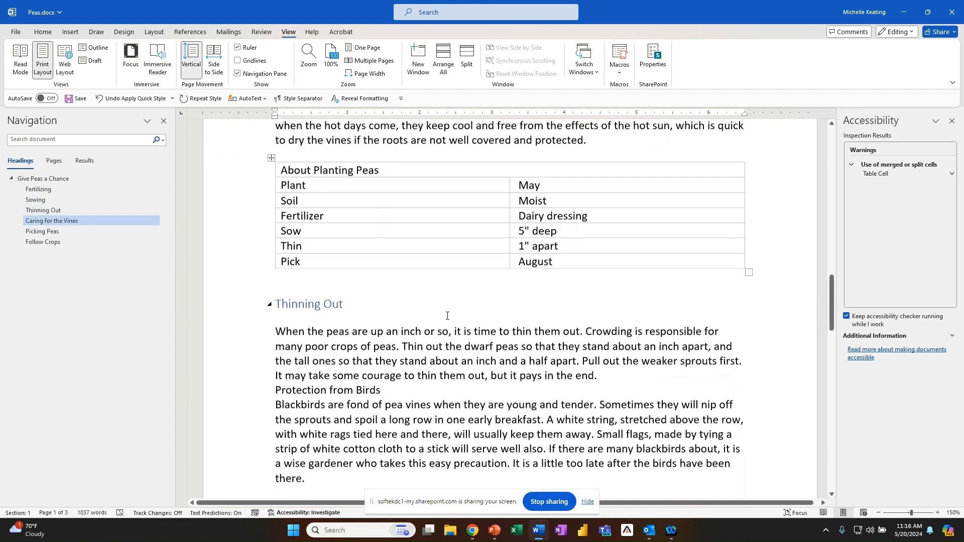
scroll(446, 314, "up", 2)
left_click(321, 272)
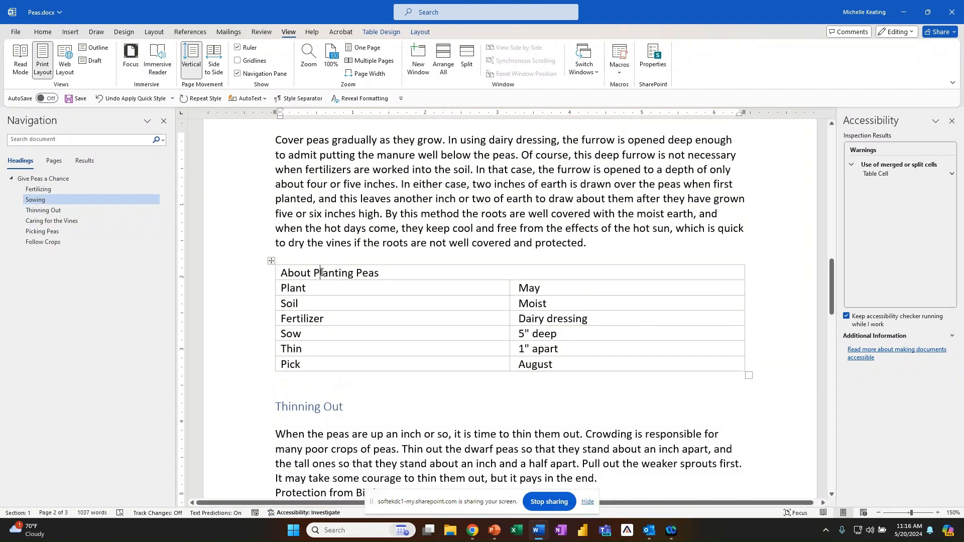
left_click_drag(282, 273, 495, 267)
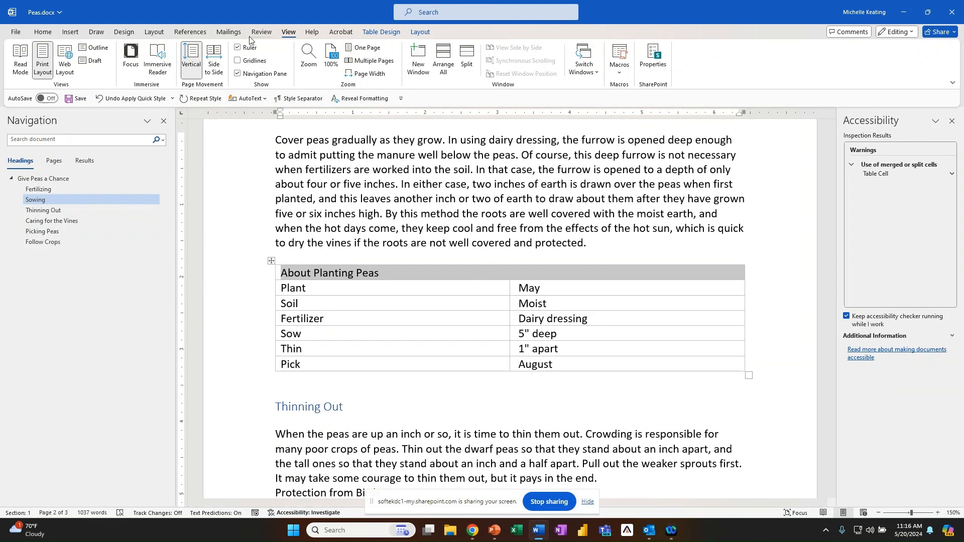
left_click(429, 34)
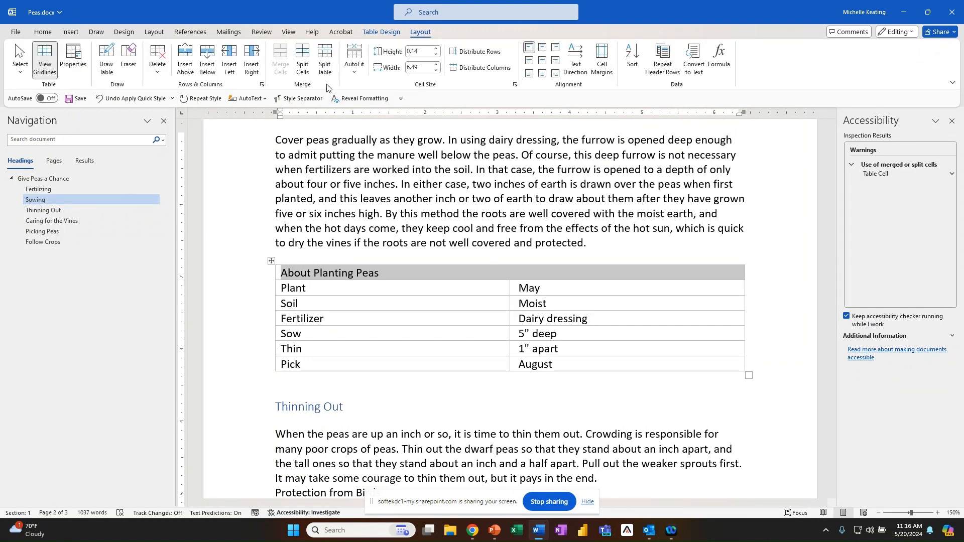
left_click(303, 74)
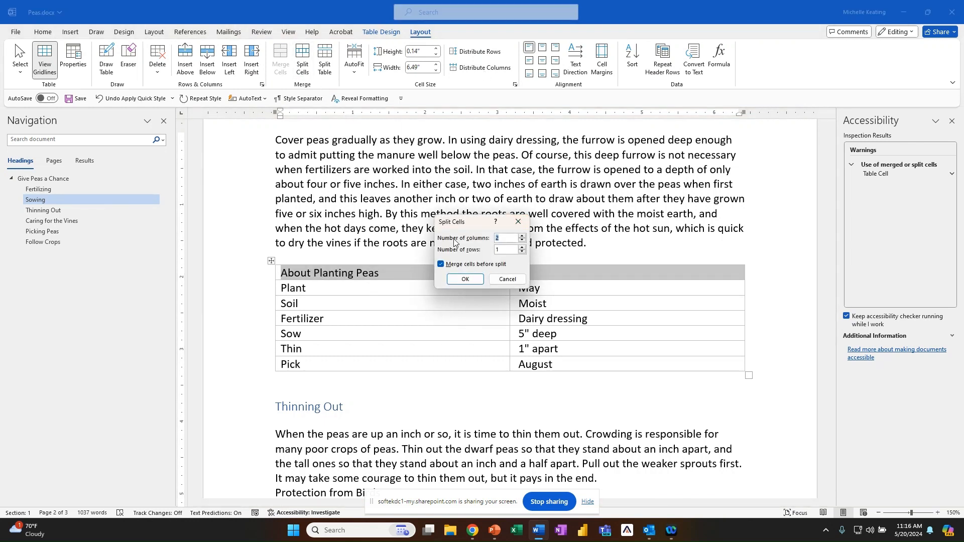
left_click(465, 280)
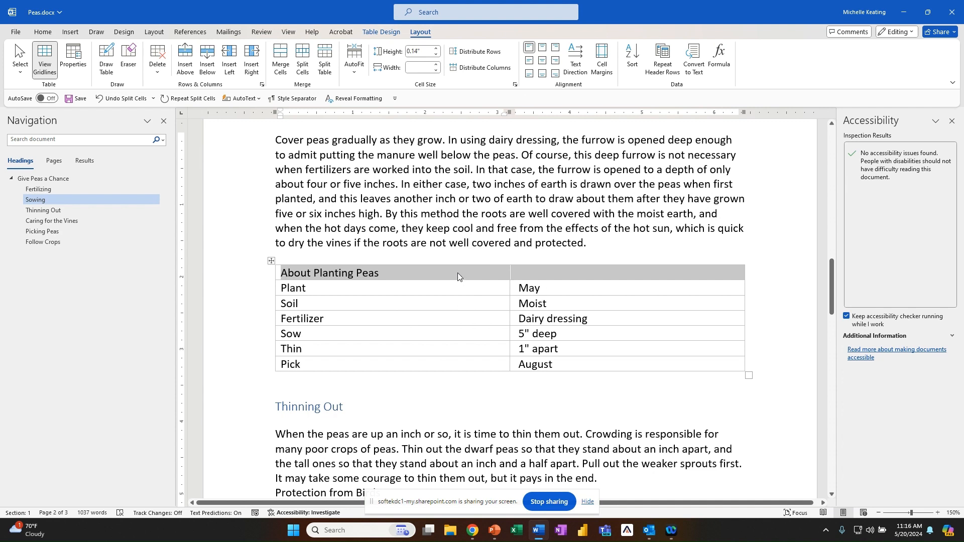
- Enter "Specs" in the empty cell beside "About Planting Peas" and save the document
left_click(457, 273)
left_click(533, 276)
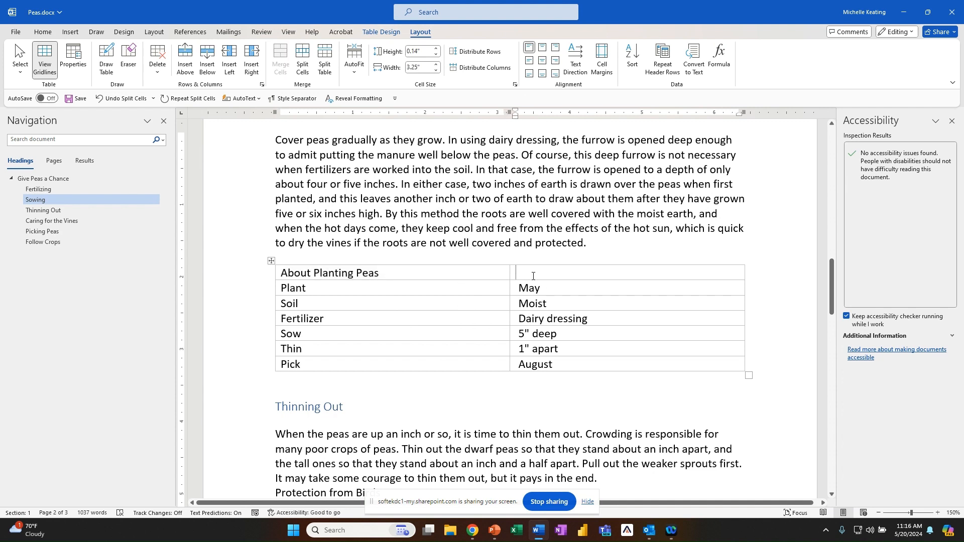
type("Spe")
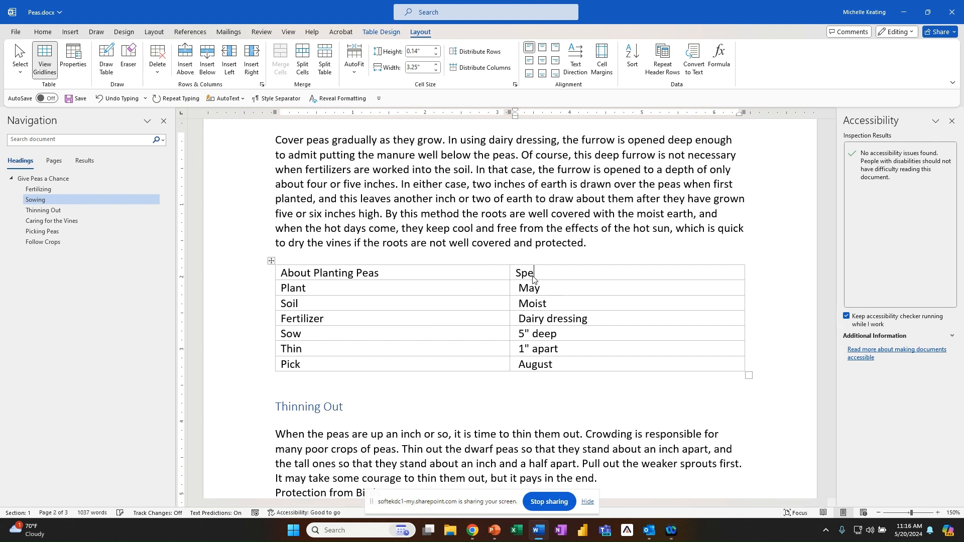
type("cs")
key("ctrl+s")
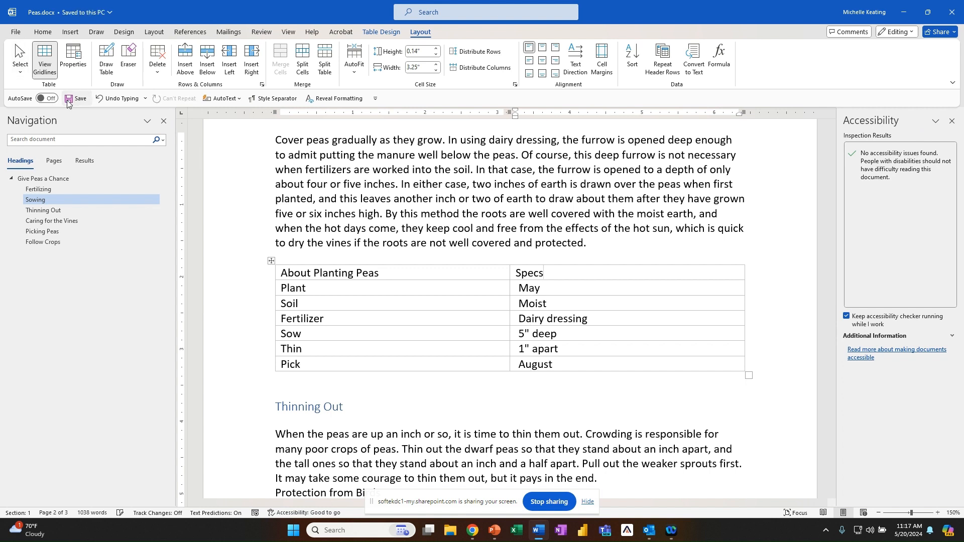
- Save the document as an Adobe PDF named Peas.pdf in the 508 folder, with the result opened for viewing
left_click(16, 33)
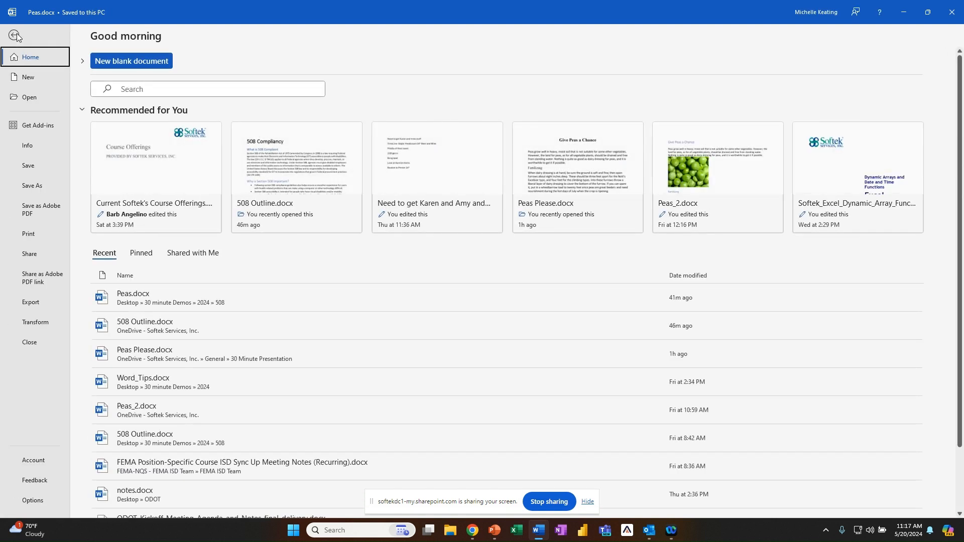
left_click(36, 209)
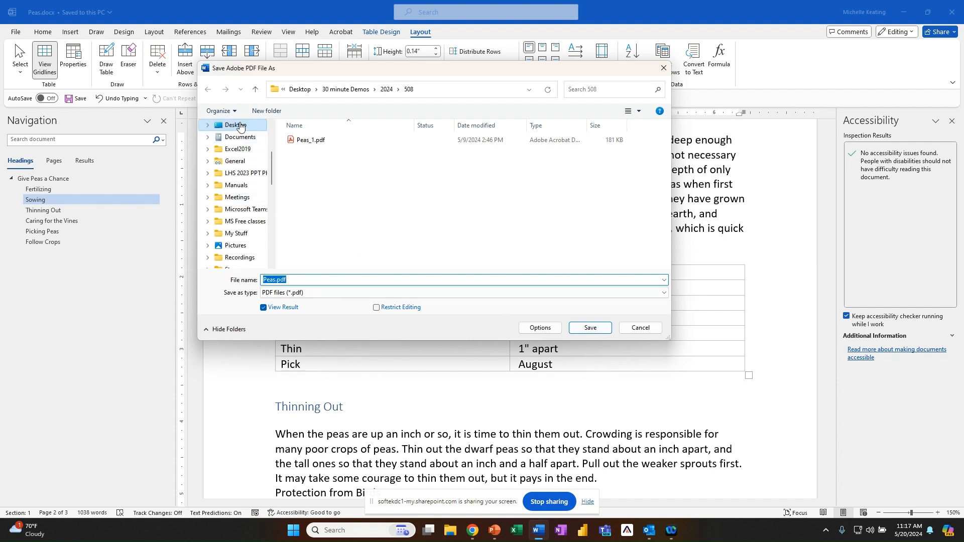
left_click(593, 330)
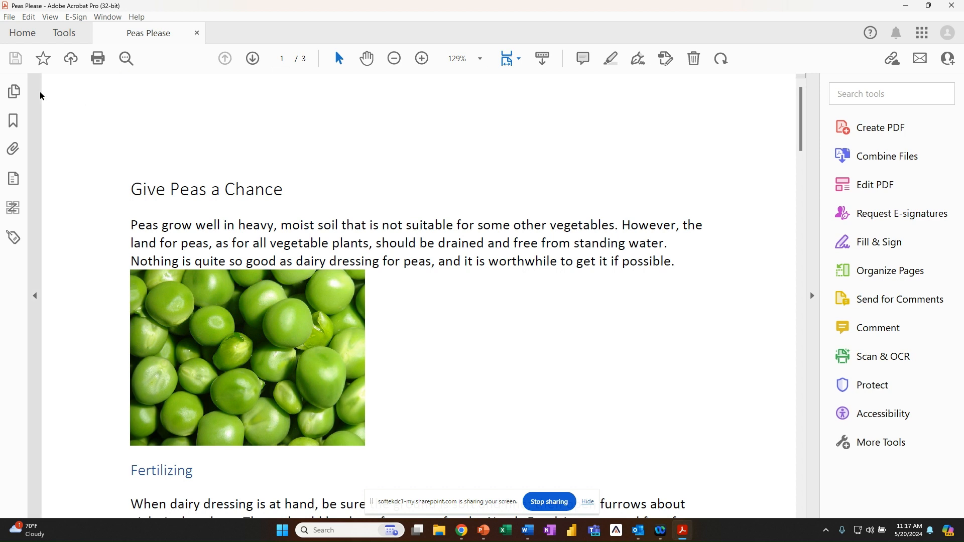
- In Acrobat, look through the available tools for Accessibility and open the Accessibility tools for the peas PDF
left_click(64, 35)
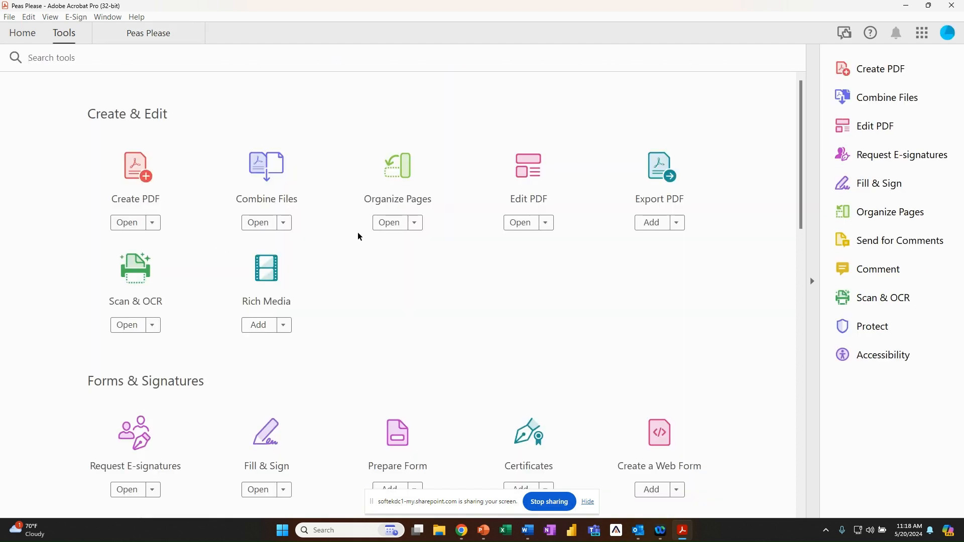
scroll(360, 236, "down", 3)
scroll(359, 236, "down", 6)
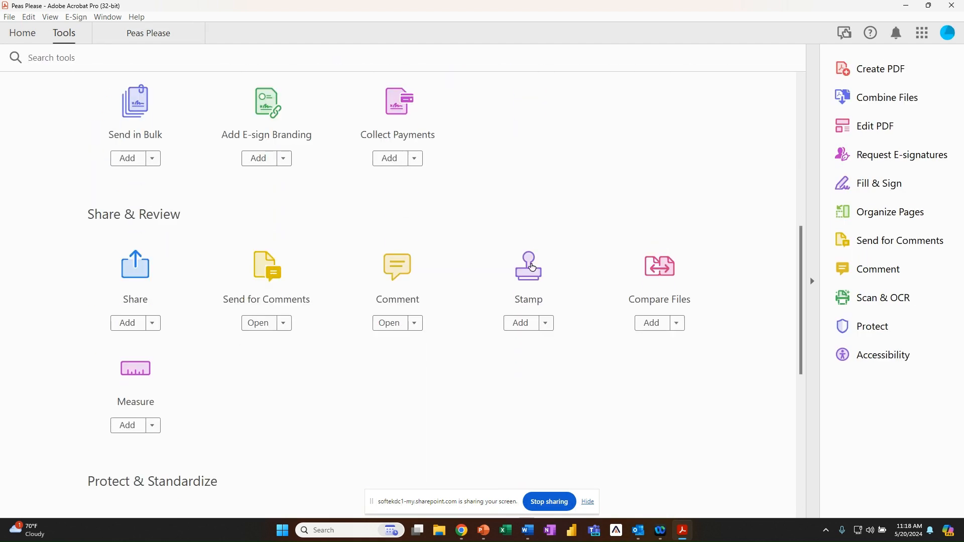
scroll(431, 351, "down", 5)
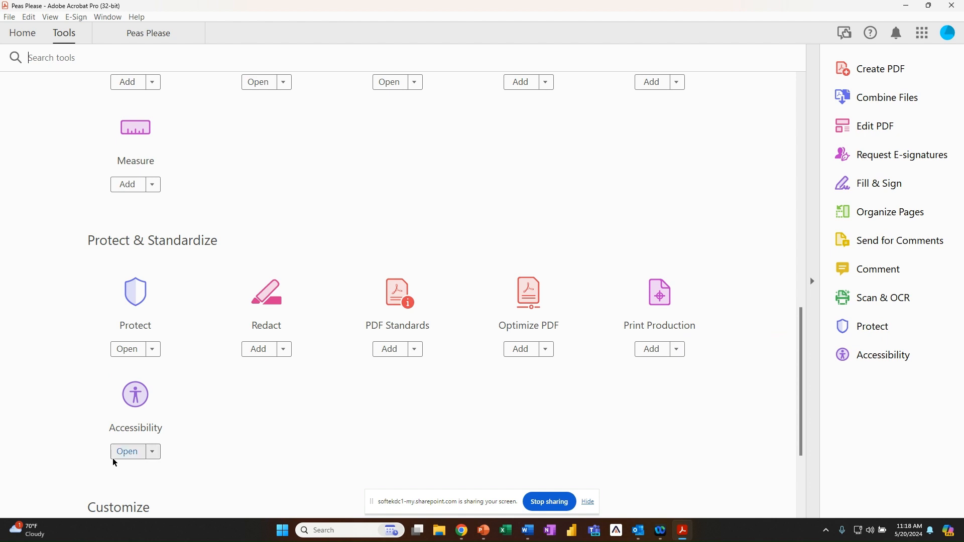
left_click(161, 35)
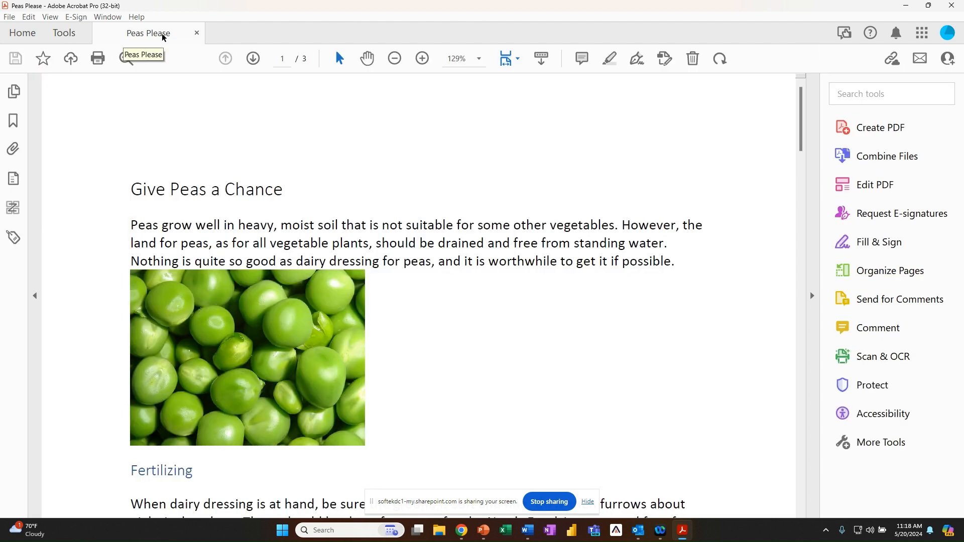
left_click(887, 416)
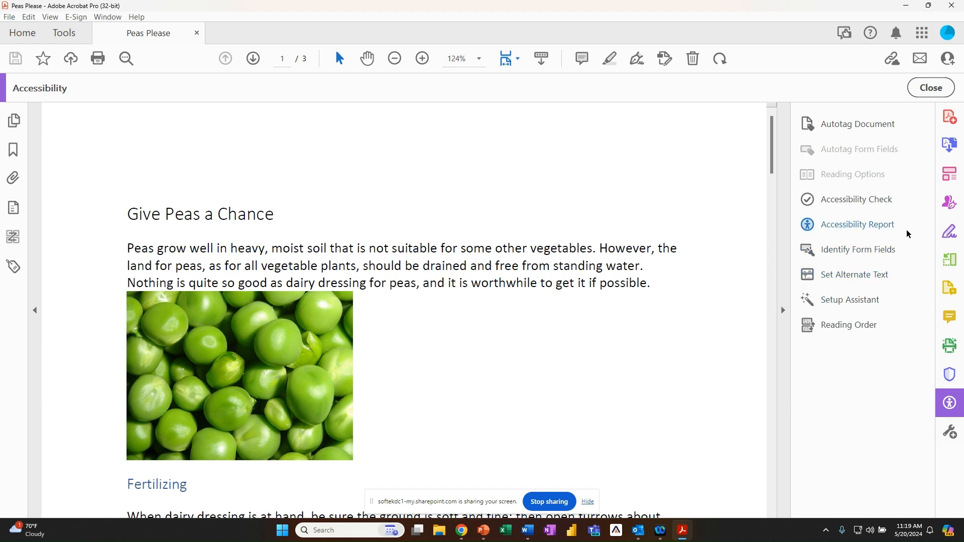
- Bring up the accessibility checker options and review the Document, Page content, Forms, Tables and Lists, and Alternate Text and Headings categories
left_click(855, 200)
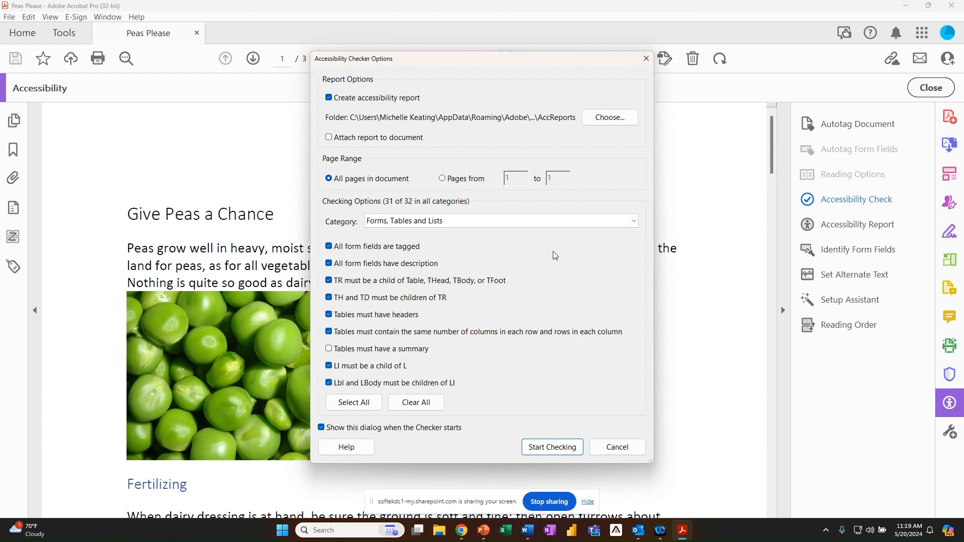
left_click(559, 225)
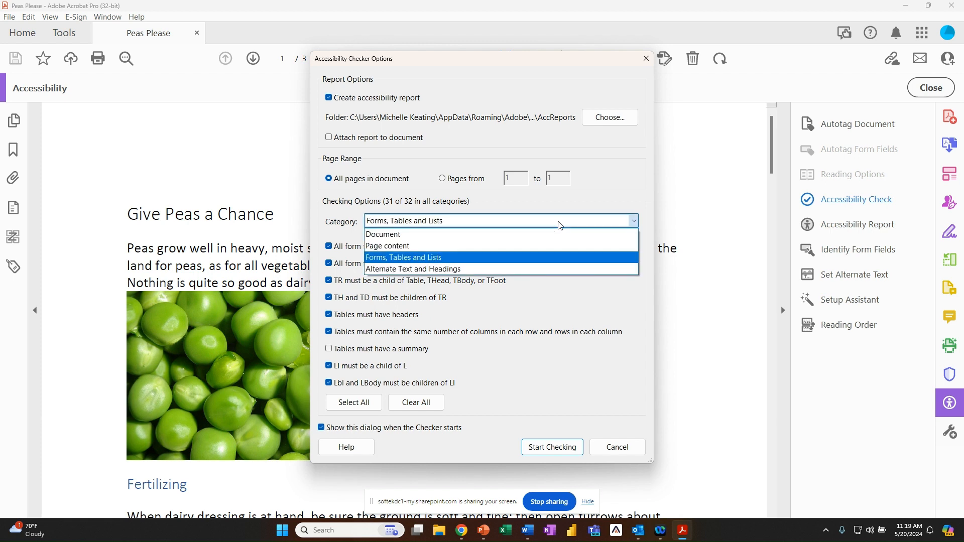
left_click(525, 234)
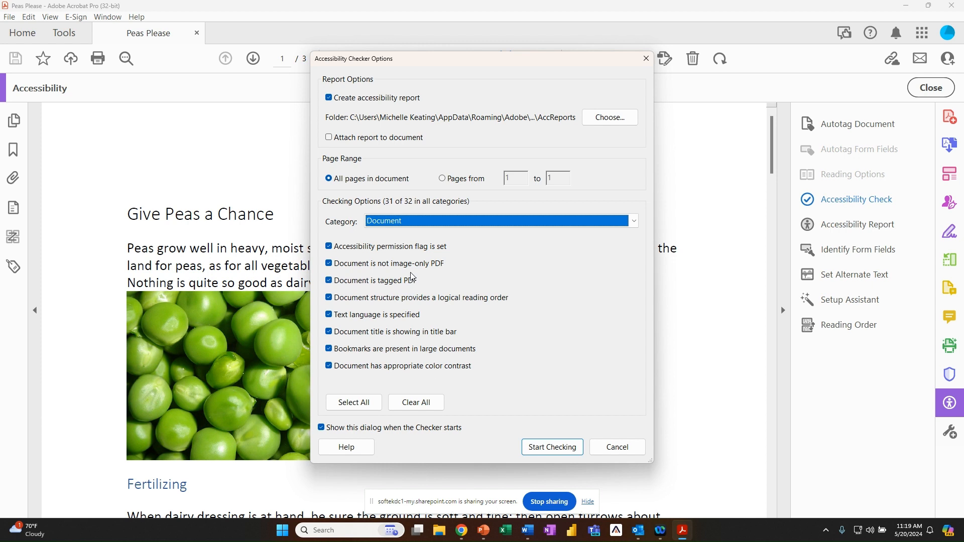
left_click(452, 224)
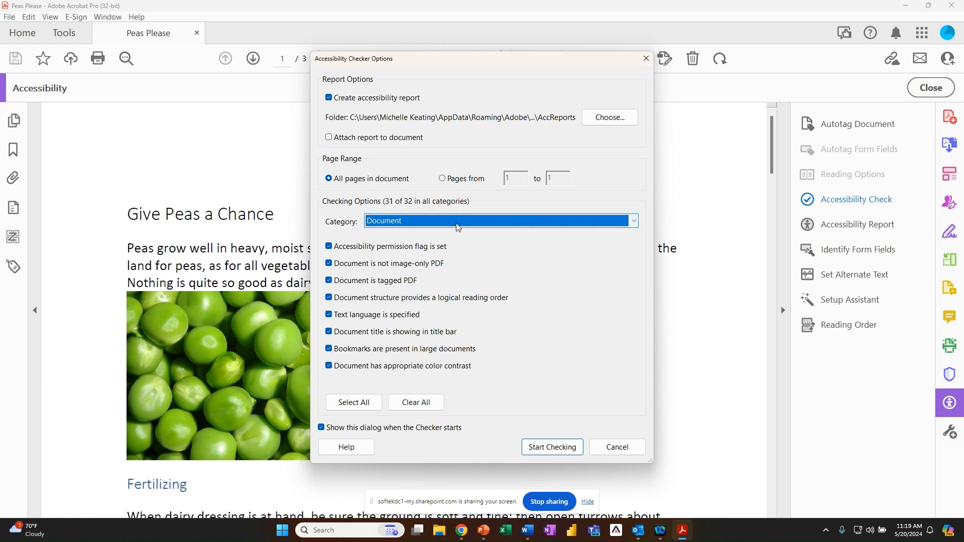
left_click(437, 245)
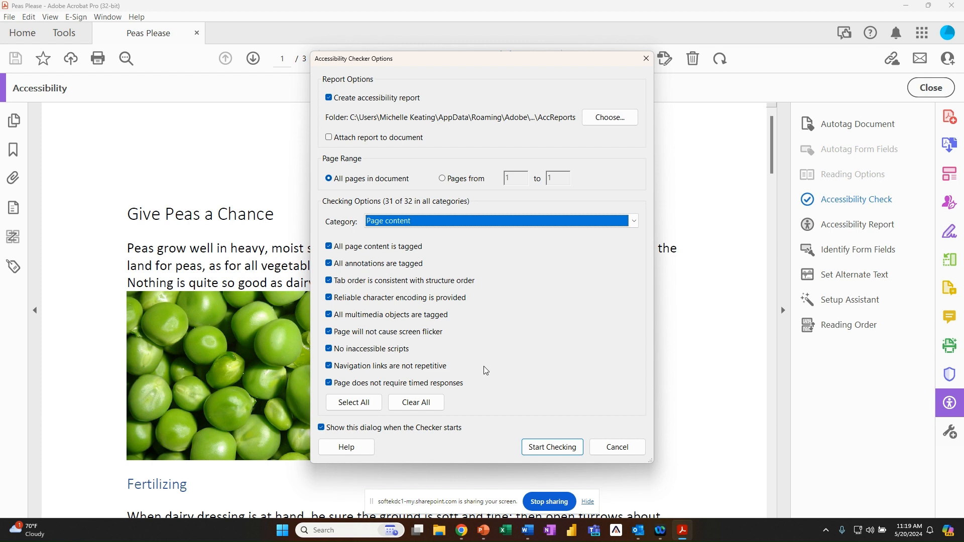
left_click(492, 227)
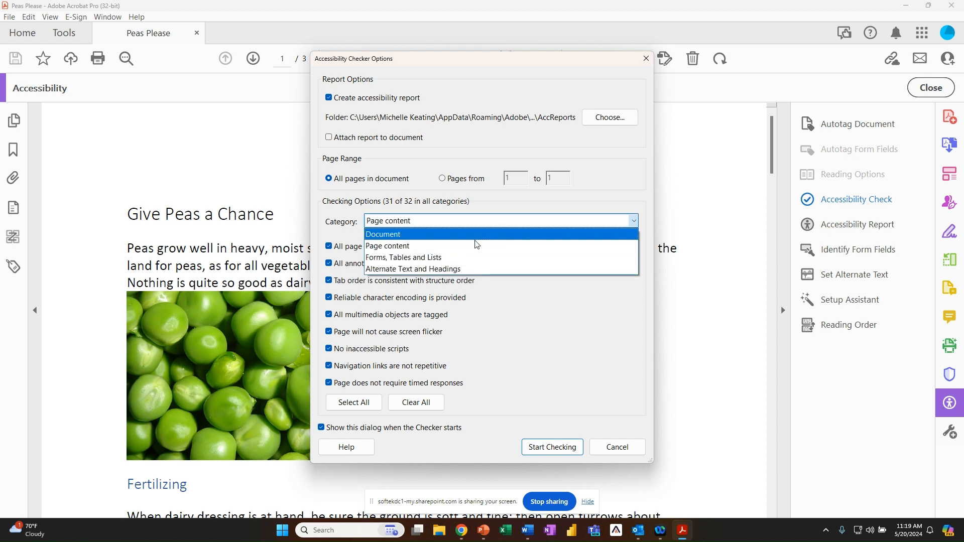
left_click(464, 255)
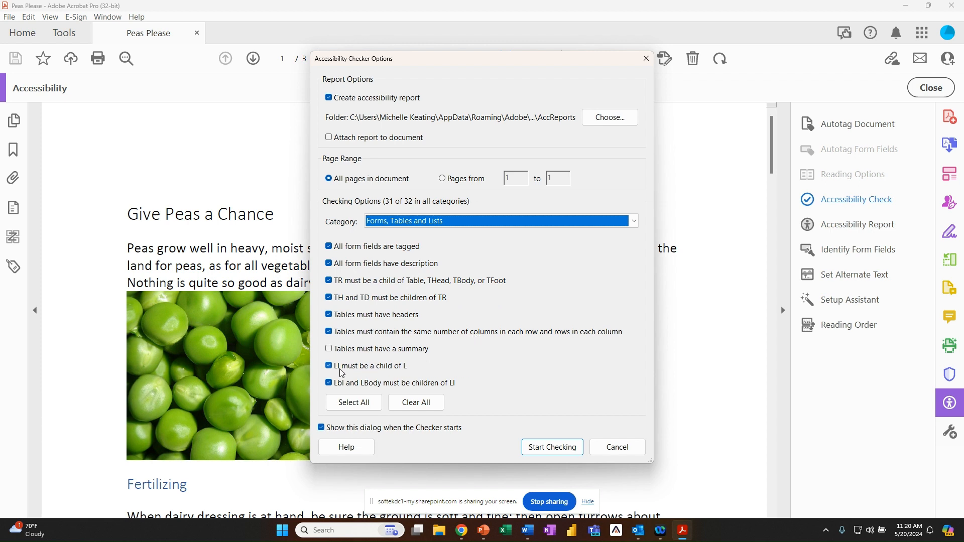
left_click(488, 223)
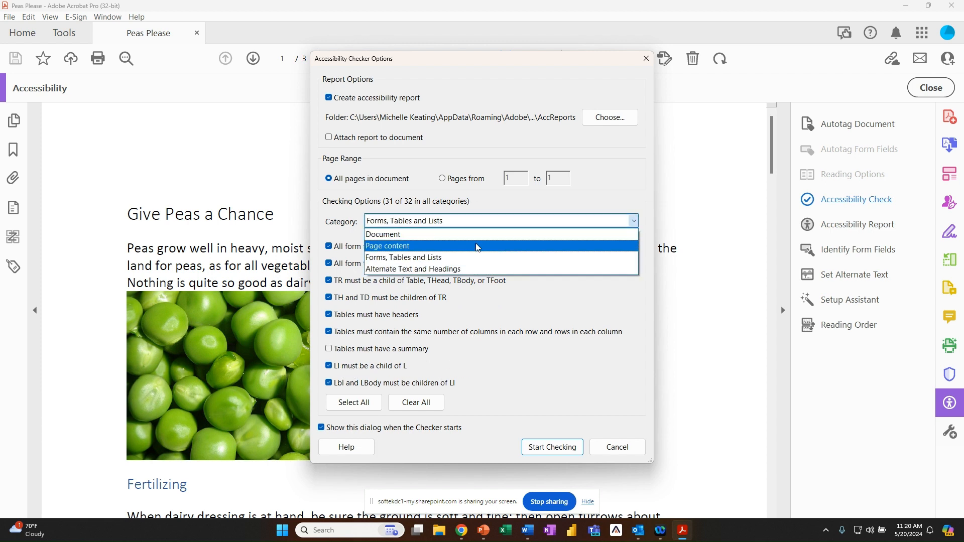
left_click(461, 269)
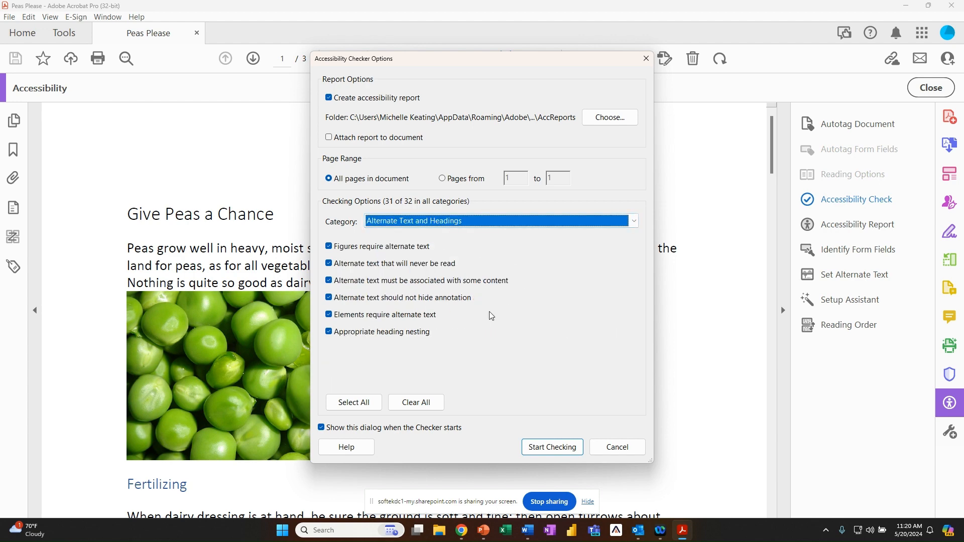
- Run the accessibility check on all pages and look at the Document issues in the results
left_click(567, 447)
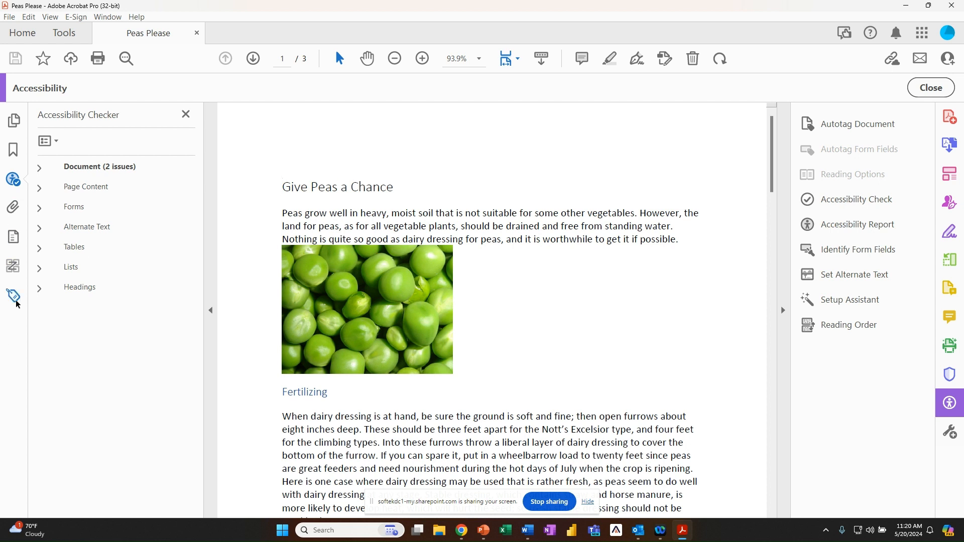
left_click(38, 168)
left_click(39, 167)
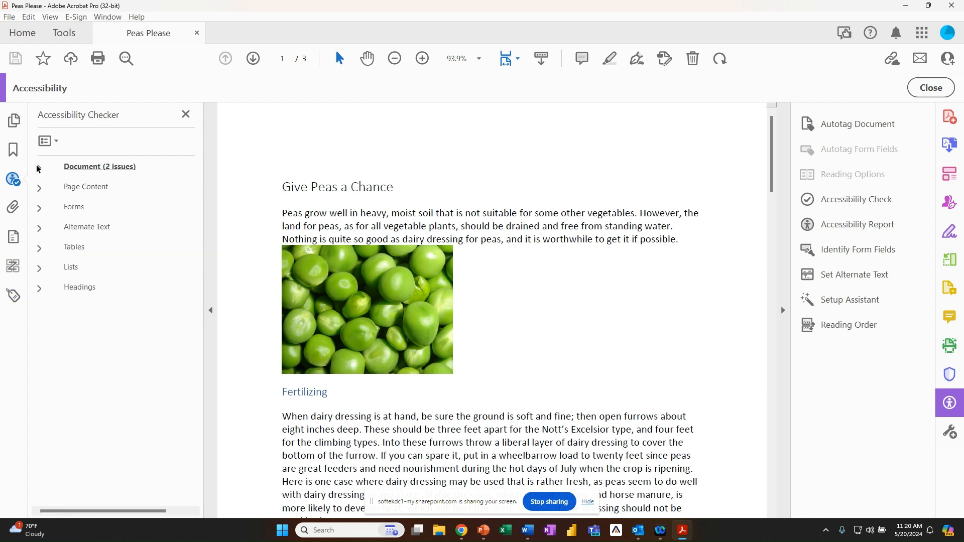
- Display the PDF's accessibility tags tree and check which navigation panes can be shown
left_click(12, 296)
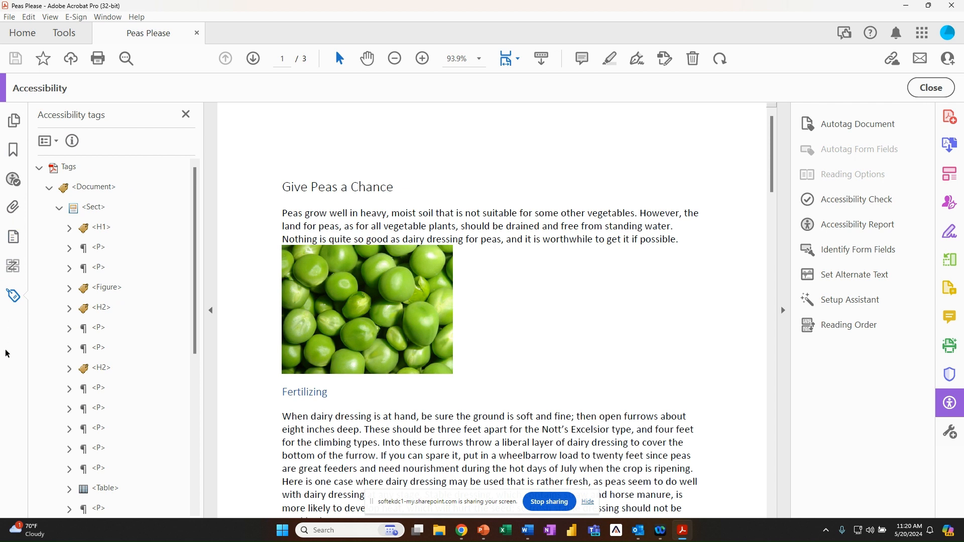
right_click(11, 325)
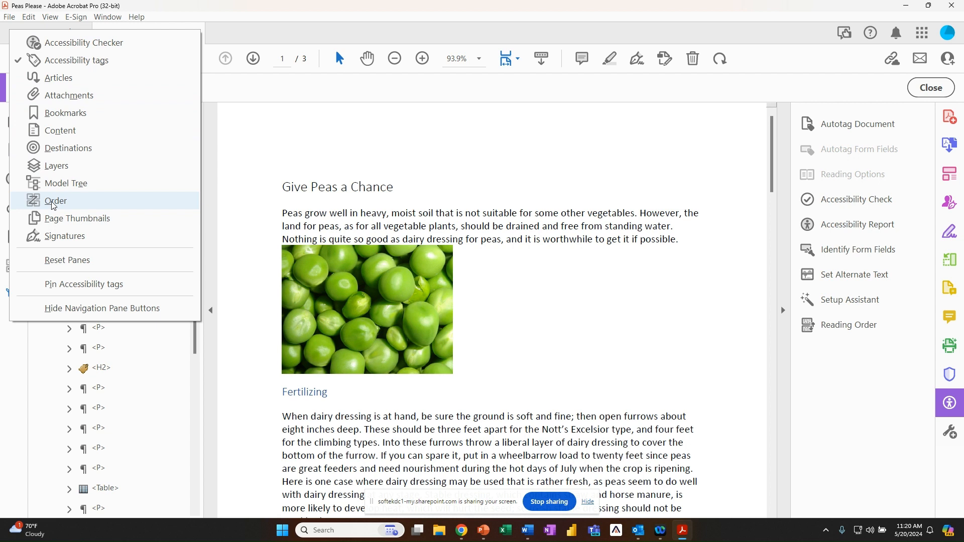
left_click(9, 363)
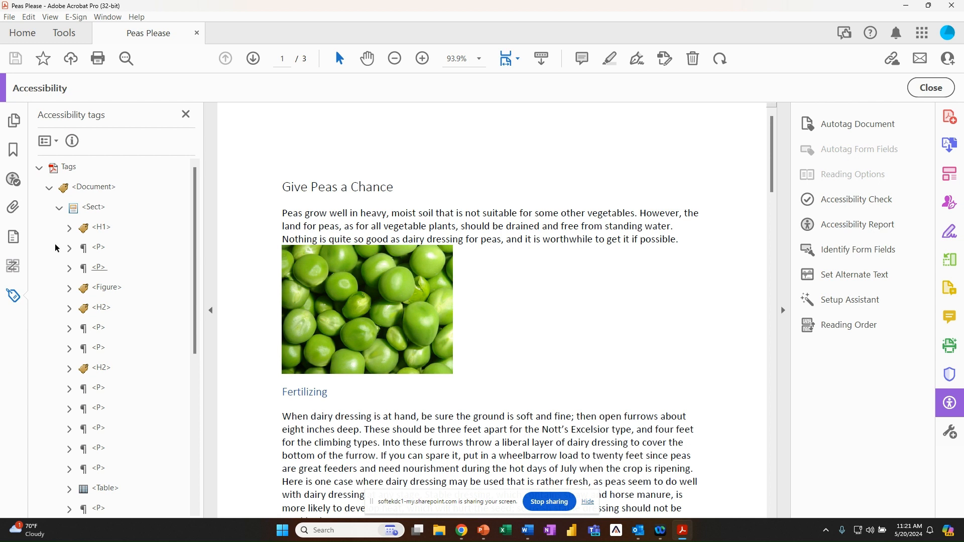
- Step through the tags in order from the H1 title to the "Cover peas gradually" paragraph, examining the content each one marks
left_click(101, 230)
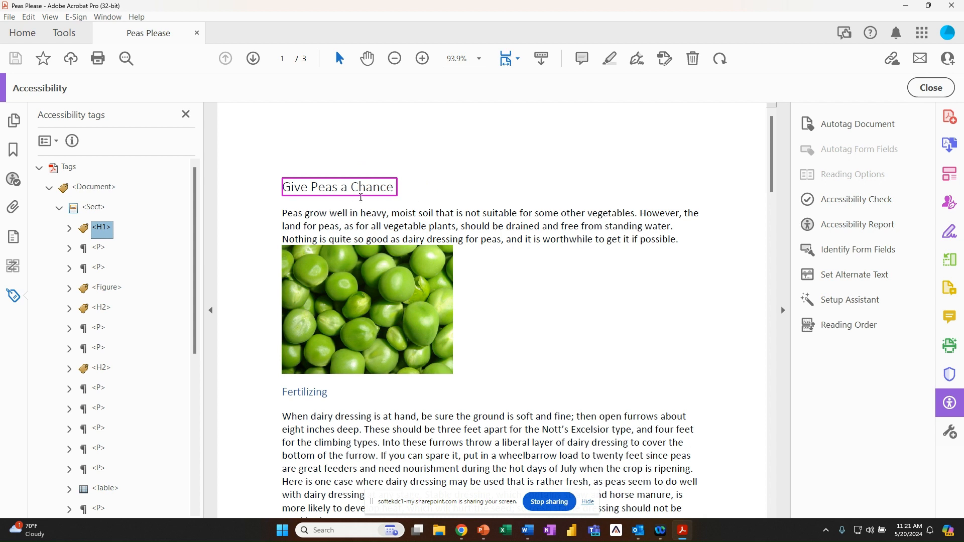
key("Down")
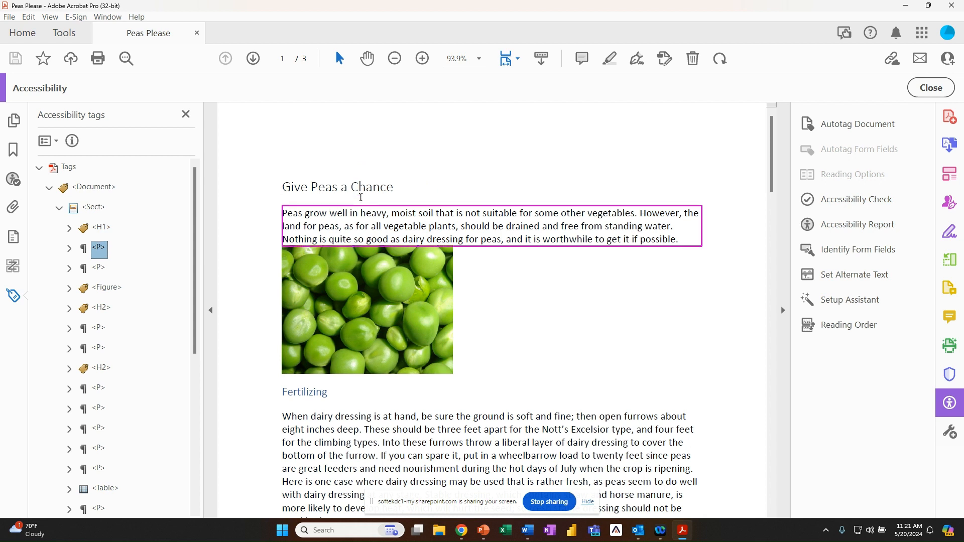
key("Down")
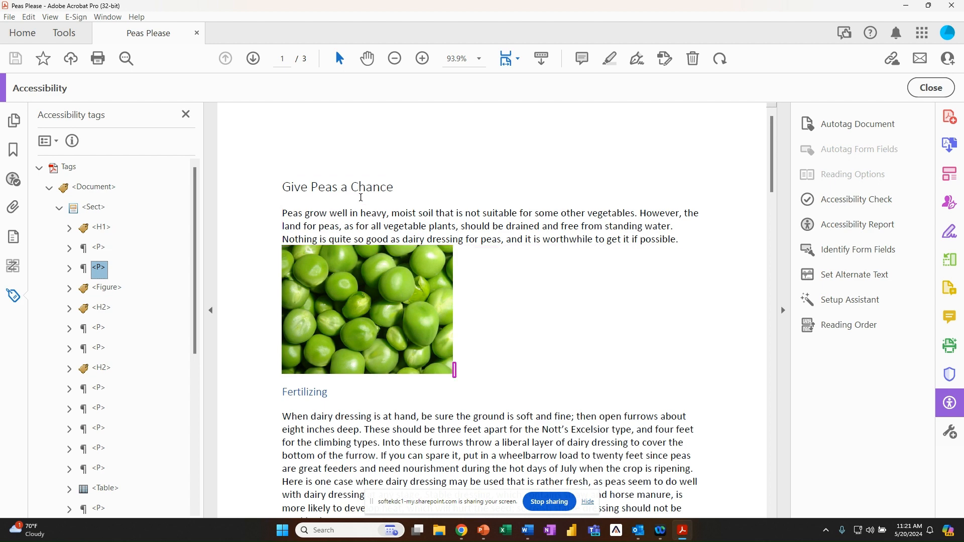
key("Down")
key("Down")
key("Down")
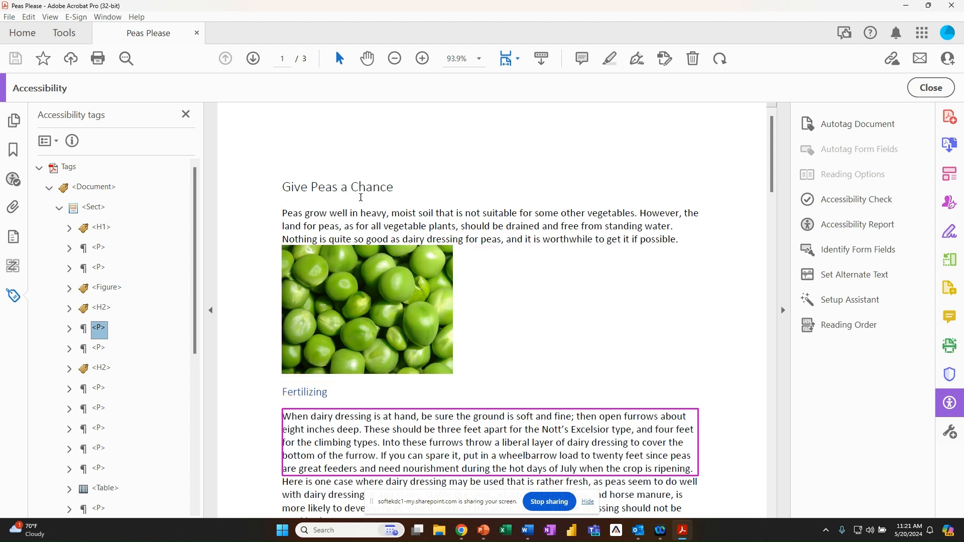
key("Down")
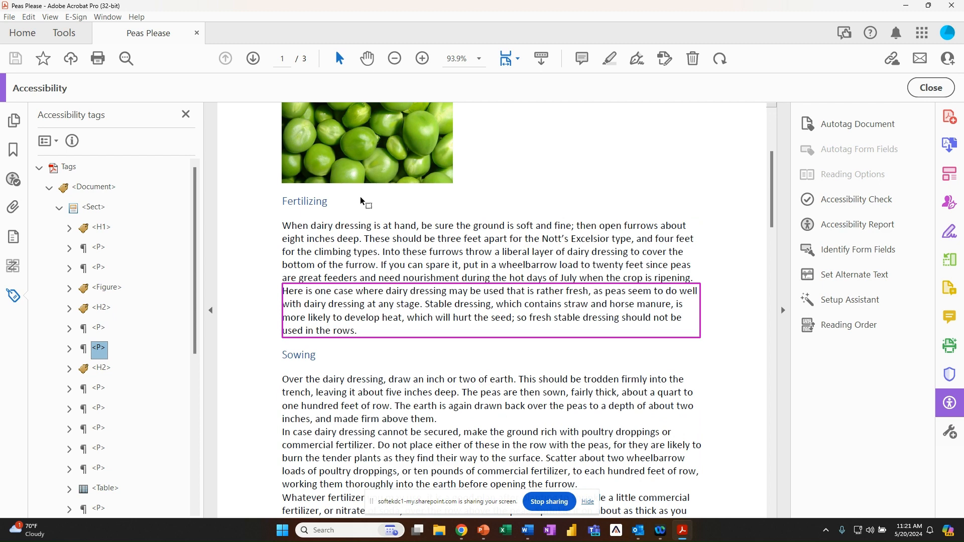
key("Down")
key("Down")
key("Down")
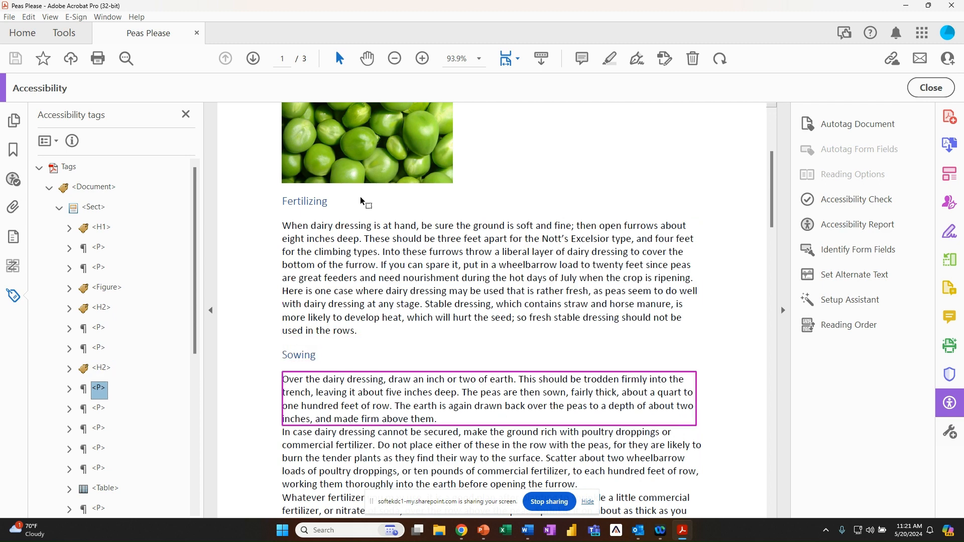
key("Down")
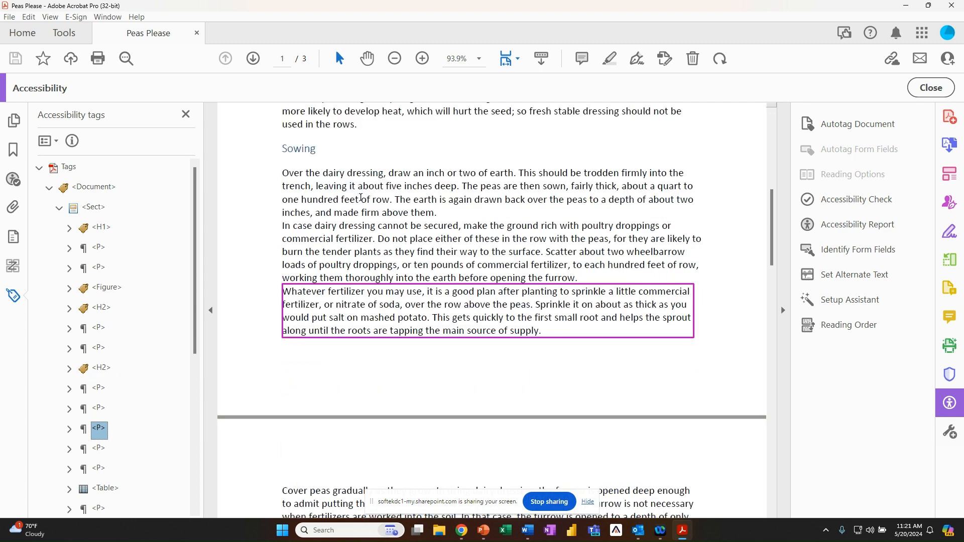
key("Down")
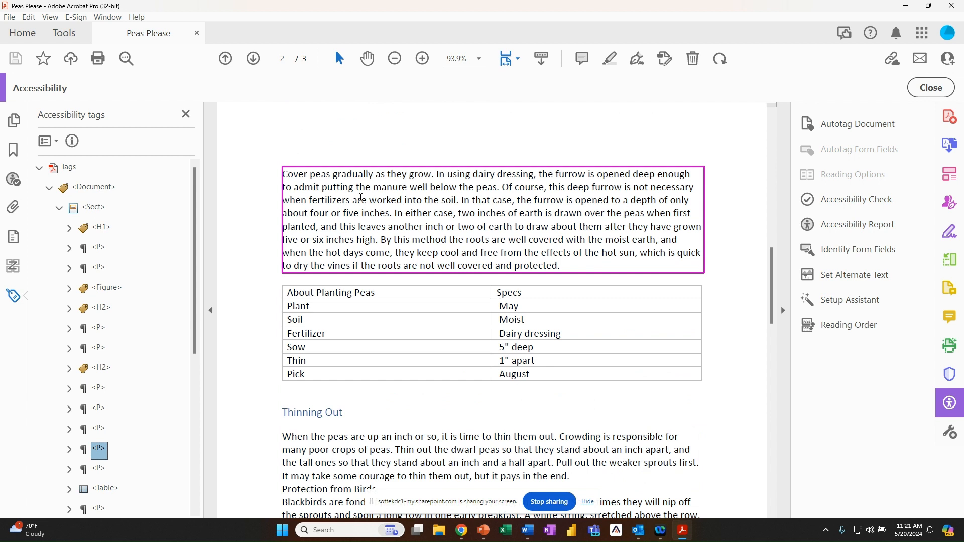
- Check the contents of the empty <P> tag just before the <Table> tag and delete that tag
key("Down")
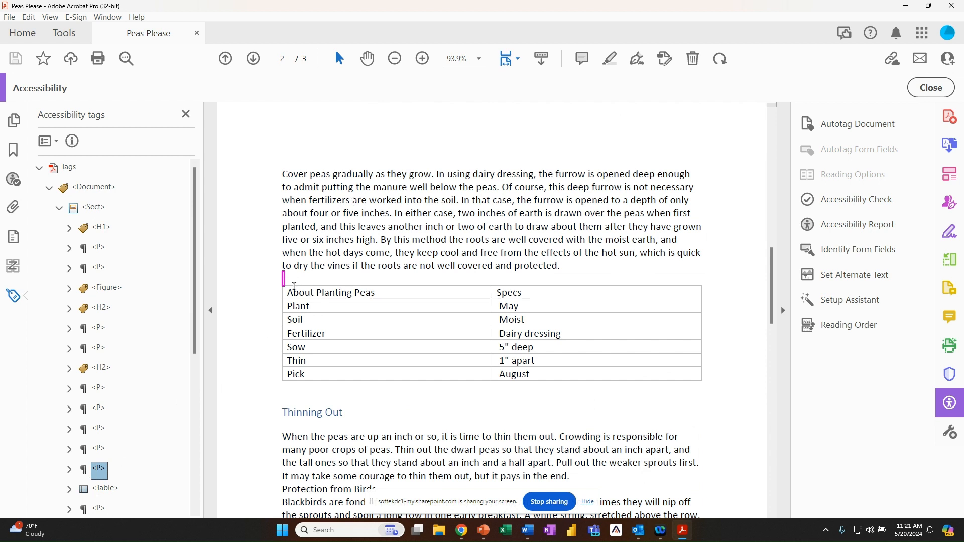
scroll(144, 412, "down", 1)
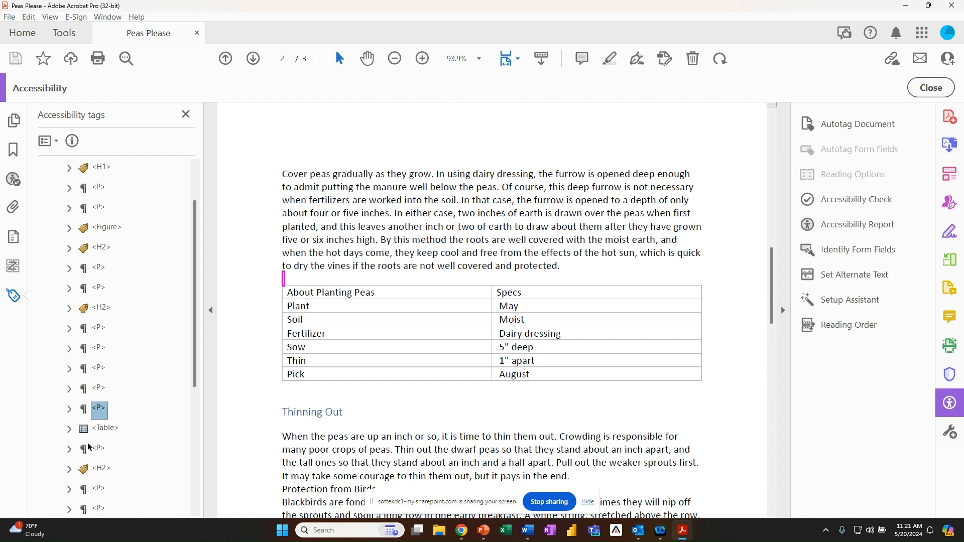
left_click(68, 409)
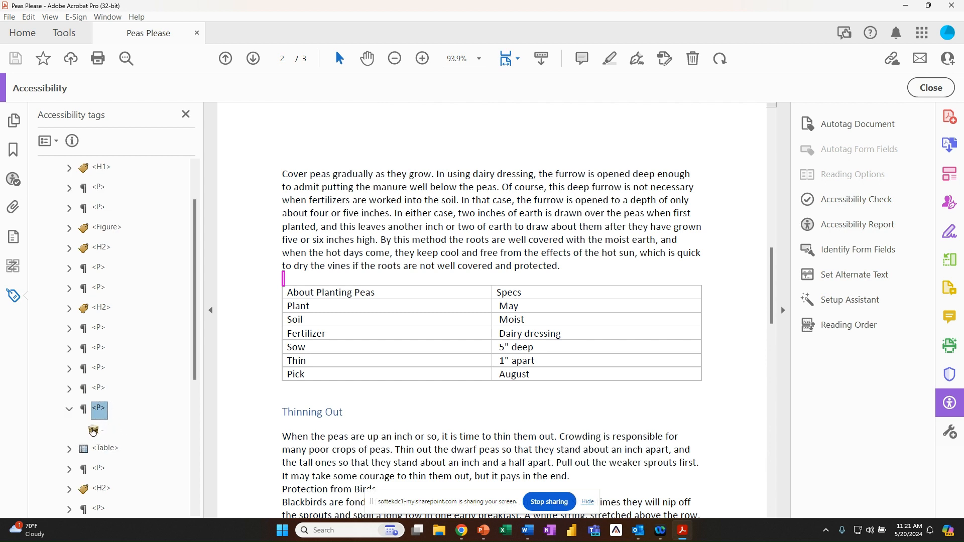
left_click(69, 409)
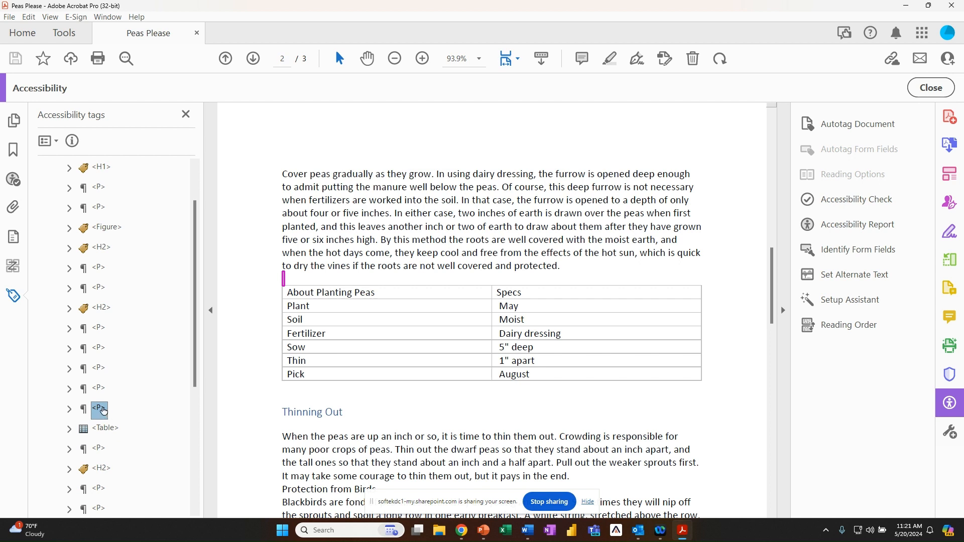
key("Delete")
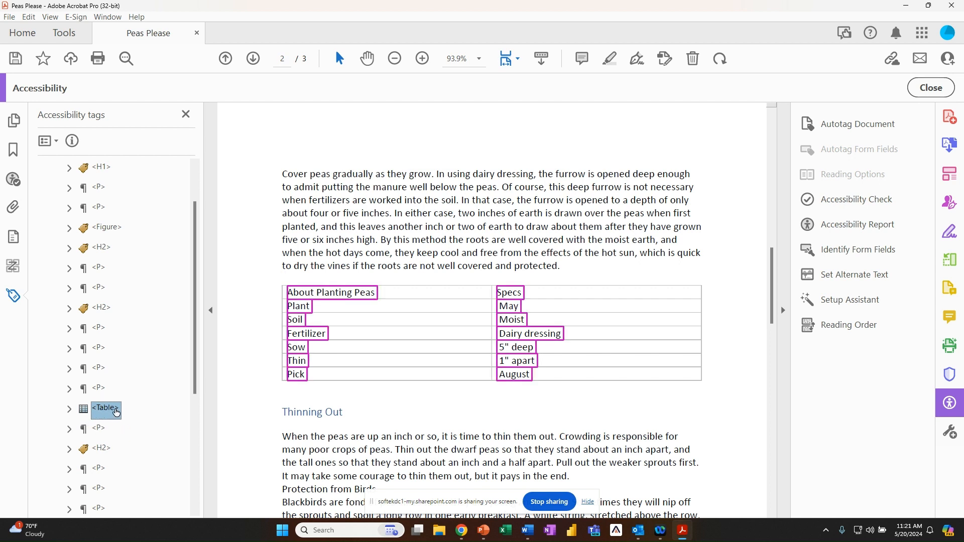
- Expand the <Table> tag and step through its <TR> tags in order, examining the table row each one marks
left_click(70, 409)
scroll(142, 362, "down", 2)
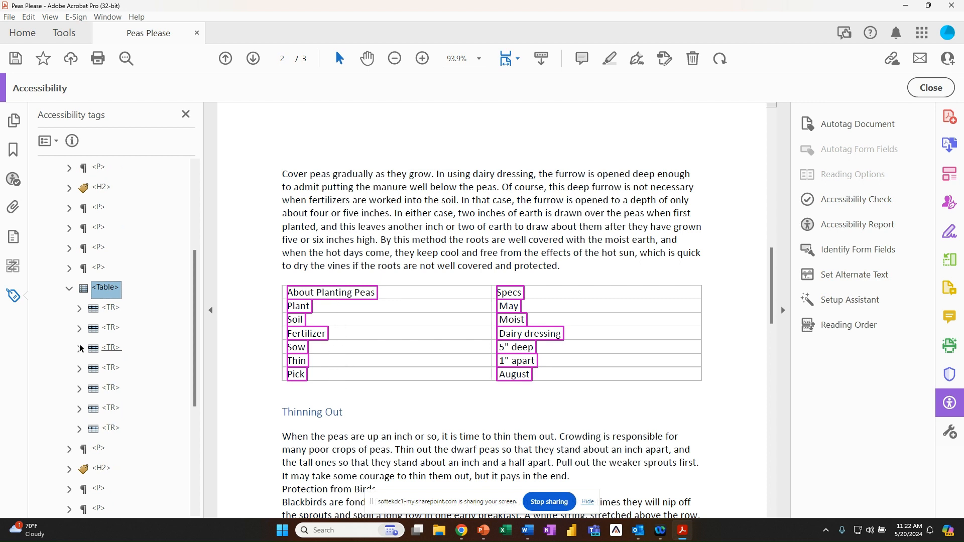
left_click(111, 308)
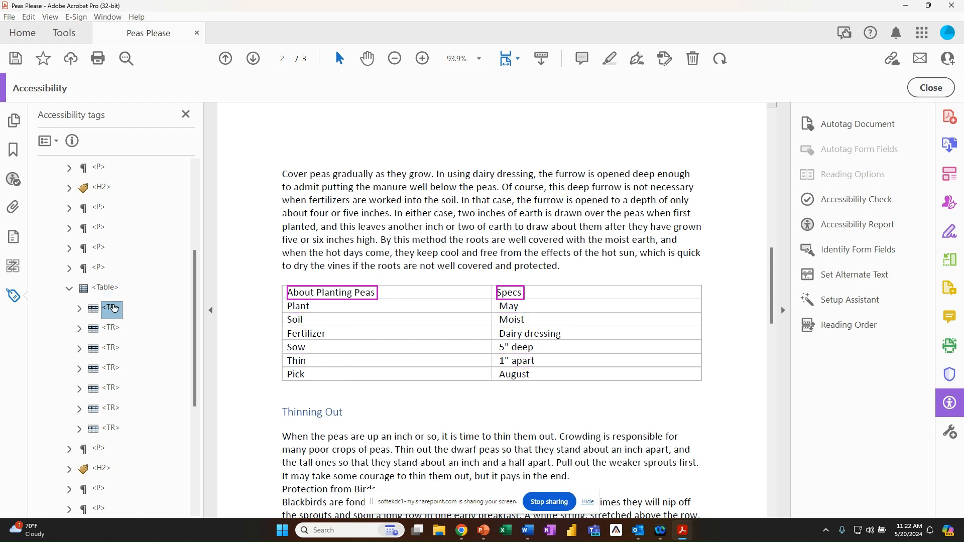
left_click(111, 327)
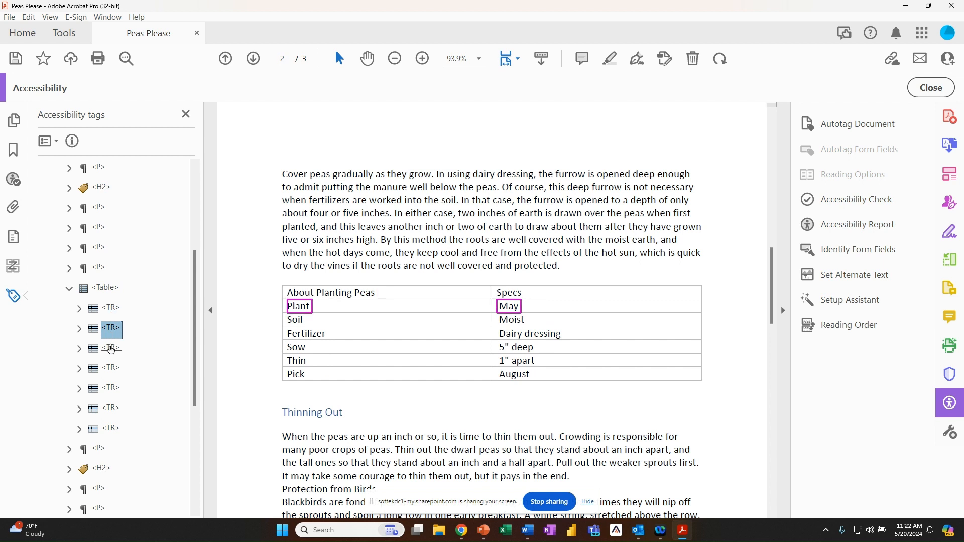
left_click(111, 347)
left_click(111, 367)
left_click(111, 388)
left_click(110, 407)
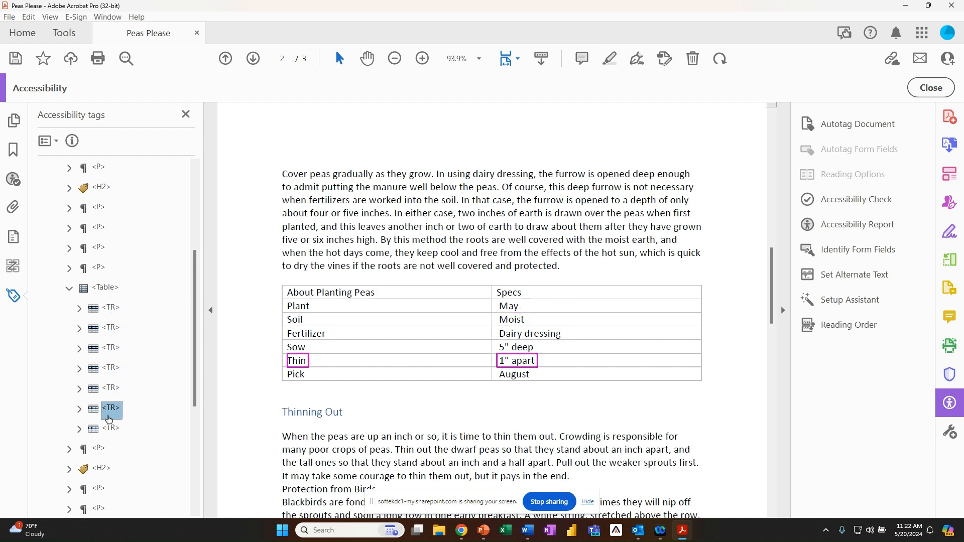
left_click(109, 427)
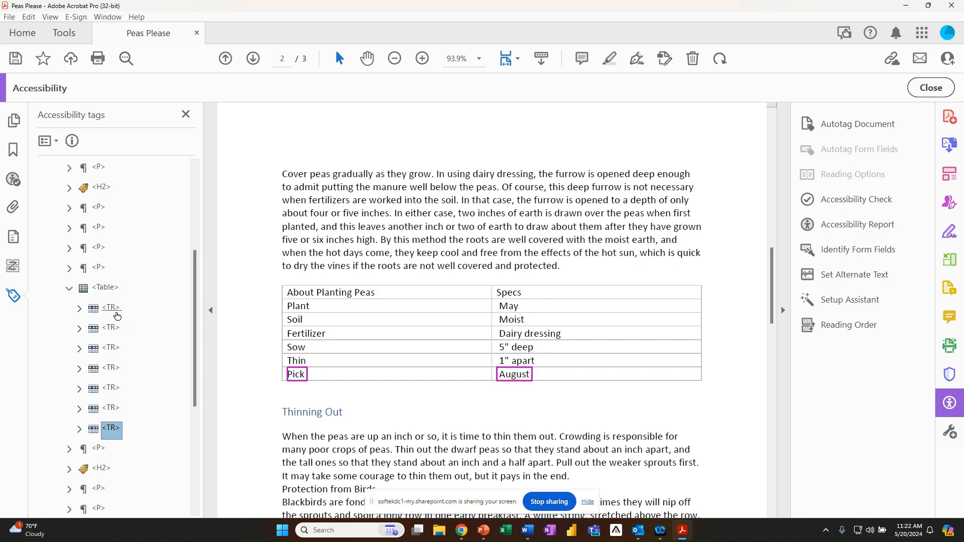
- Expand the table's first <TR> tag, examine the cell each of its child tags marks, and collapse the row again
left_click(114, 310)
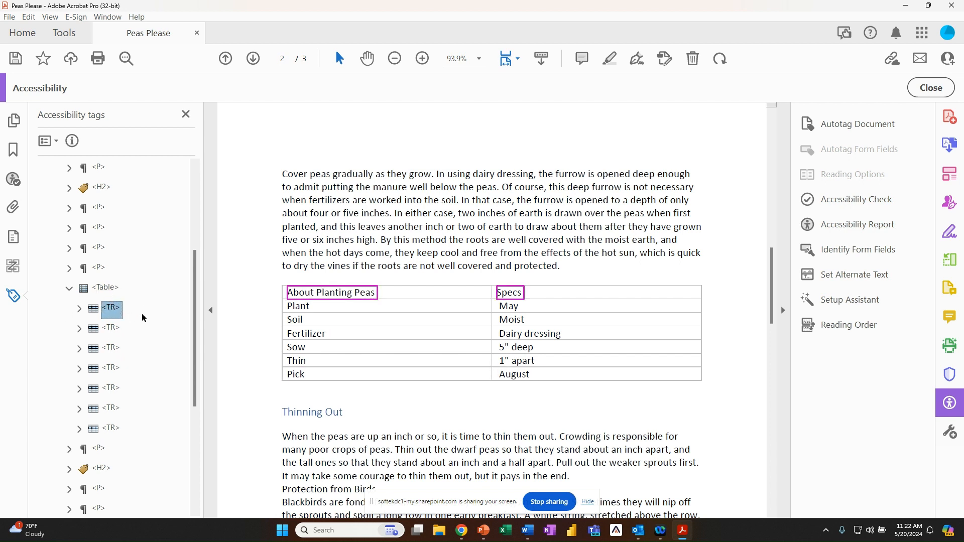
left_click(79, 308)
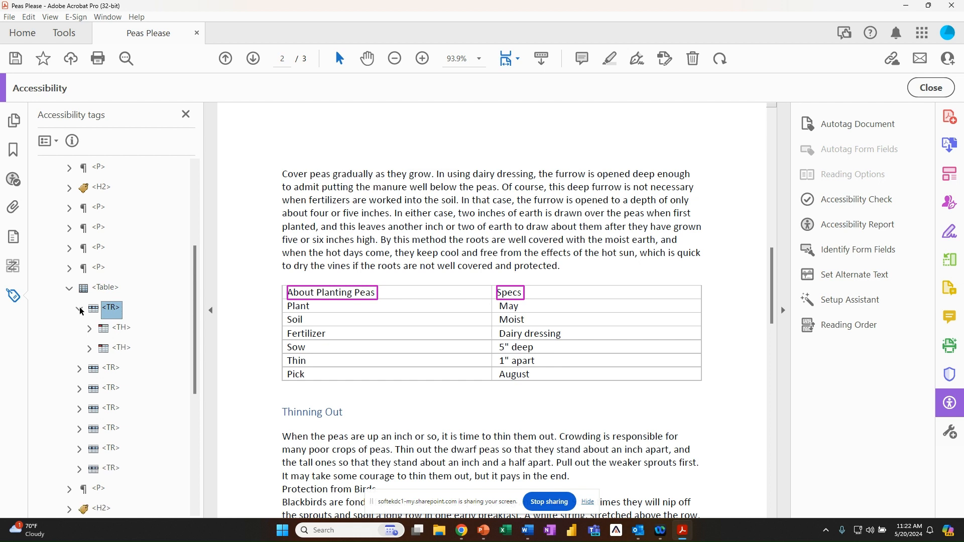
left_click(122, 330)
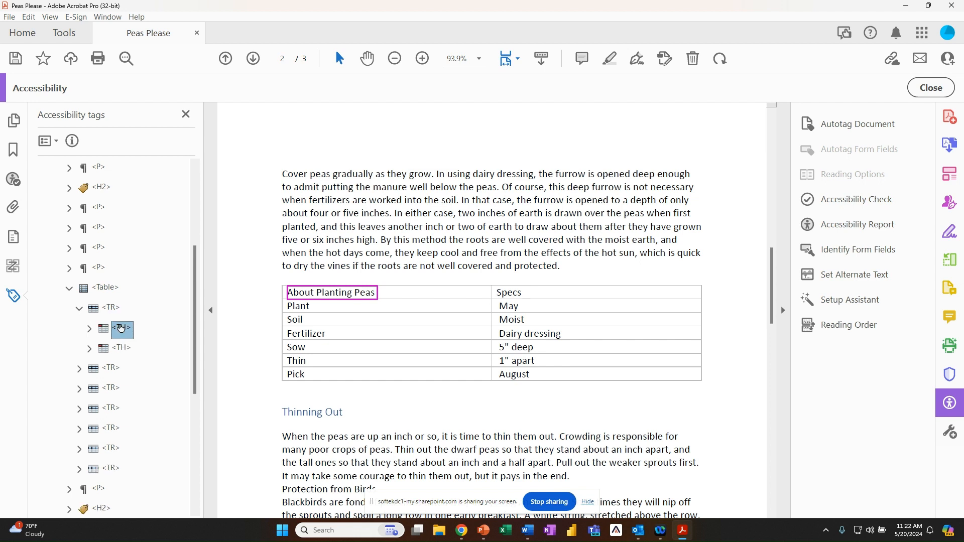
left_click(127, 349)
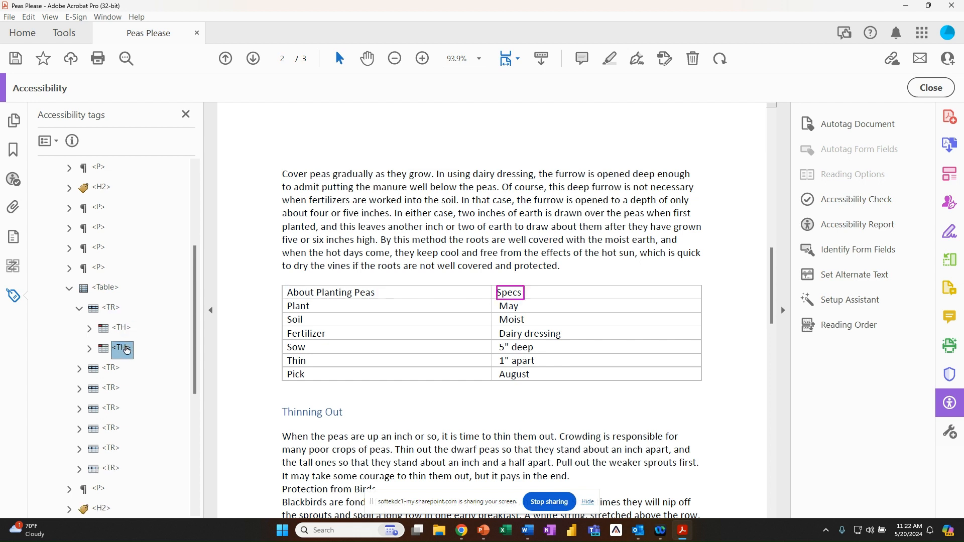
left_click(79, 309)
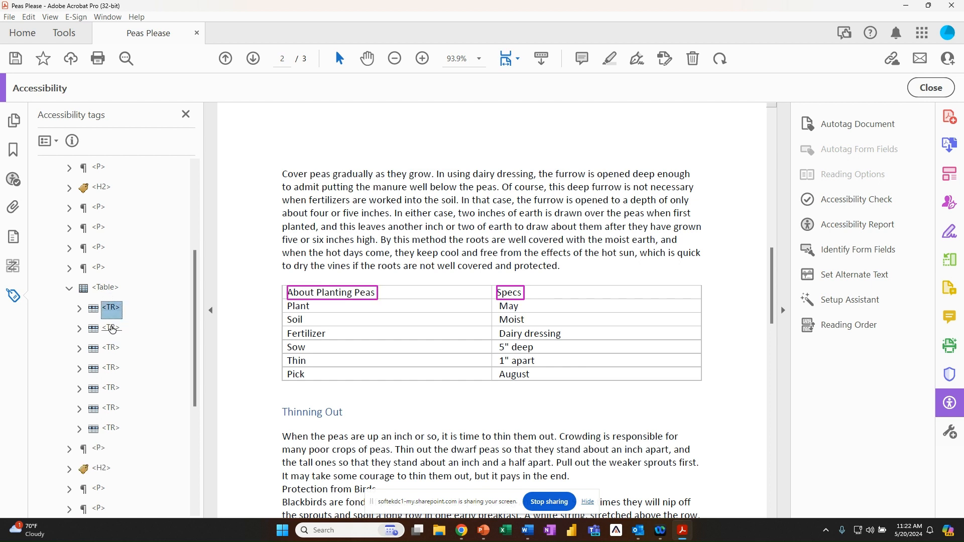
- Expand the second <TR> tag and examine which cells of the Plant row its child tags mark
left_click(112, 330)
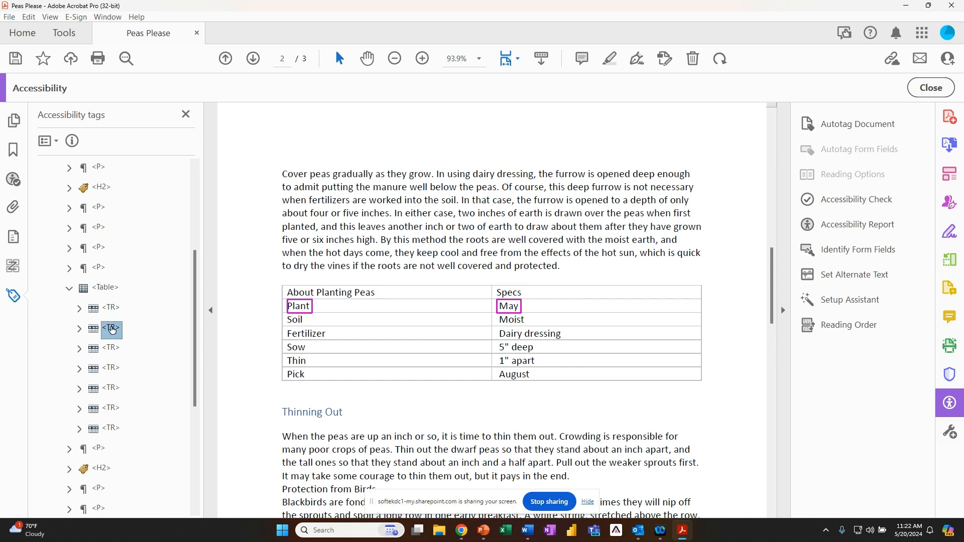
left_click(79, 329)
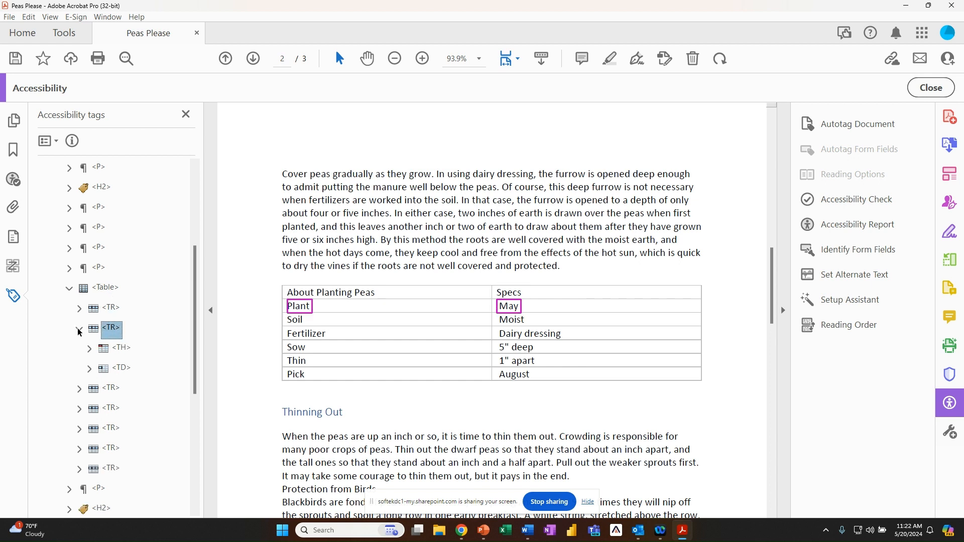
left_click(125, 349)
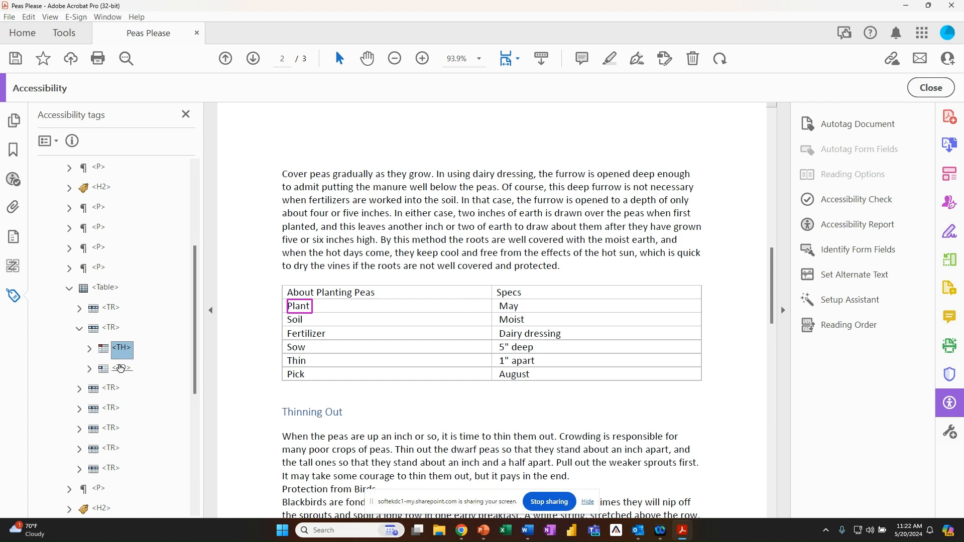
left_click(122, 369)
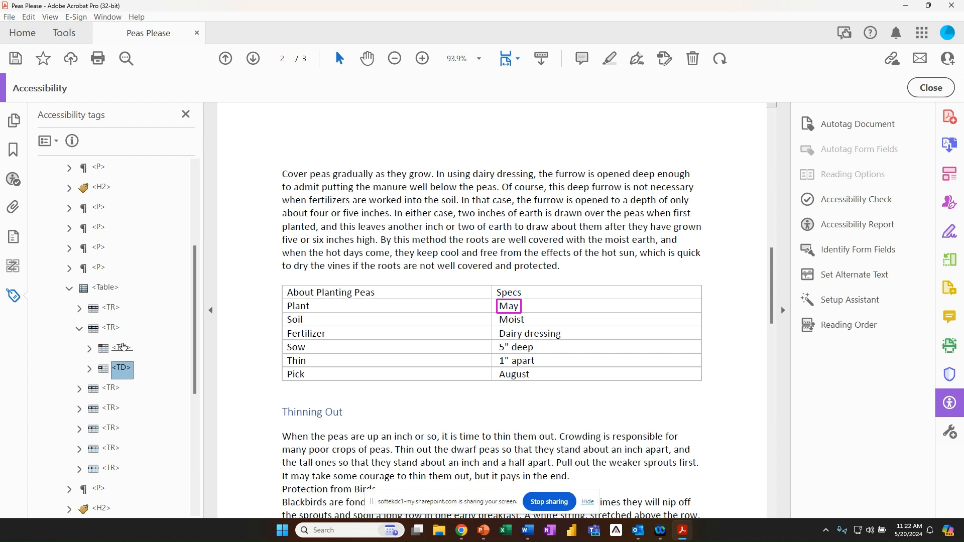
- Change the Plant cell's tag type to Table Data Cell in its properties and collapse that row's <TR> tag
left_click(122, 349)
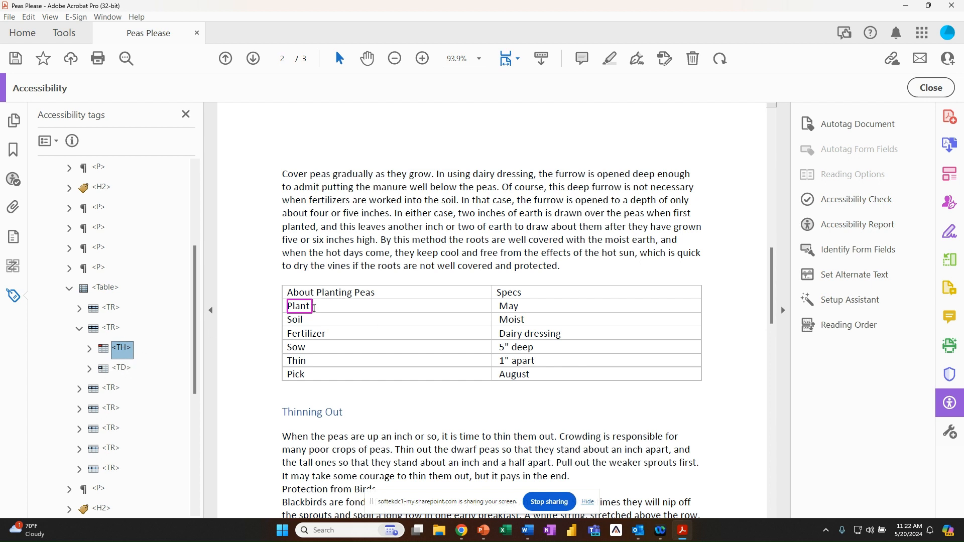
right_click(125, 348)
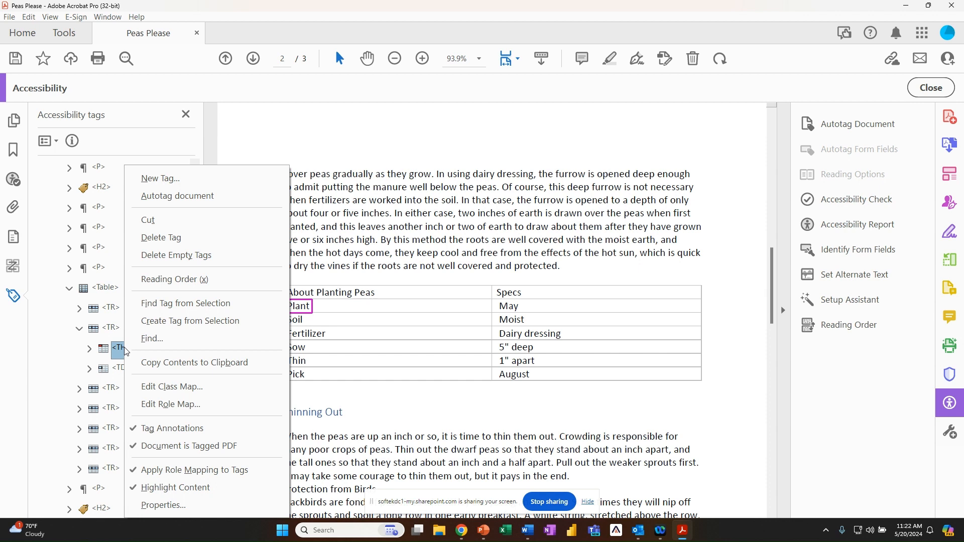
left_click(160, 505)
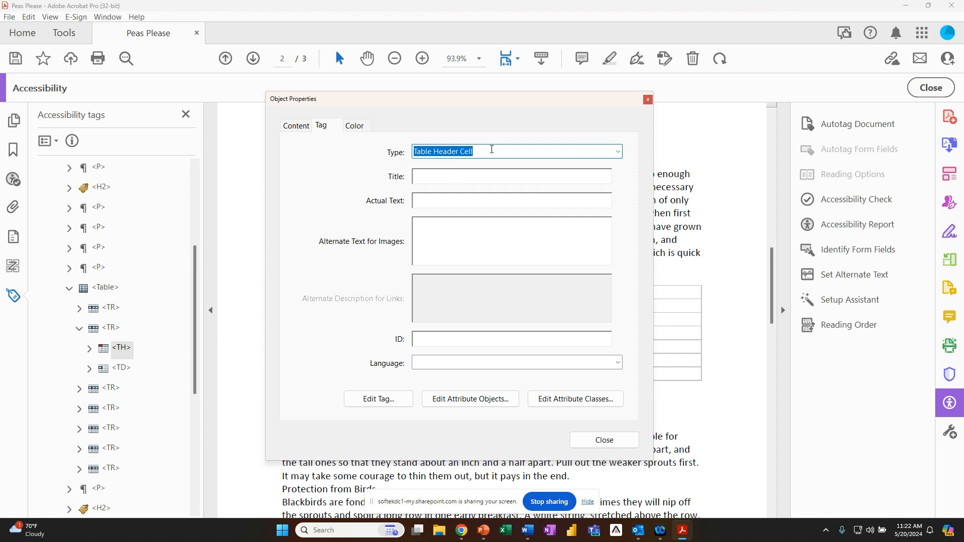
left_click(618, 152)
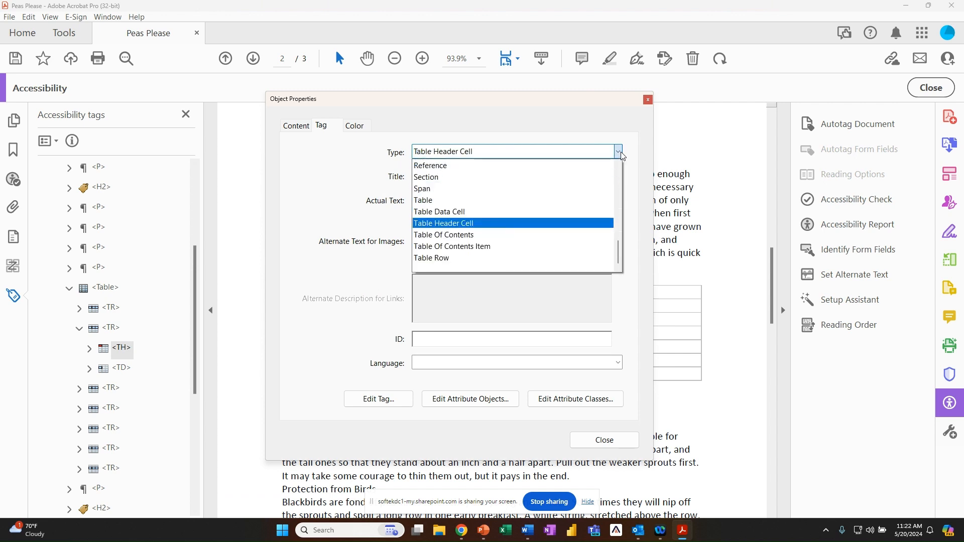
left_click(495, 209)
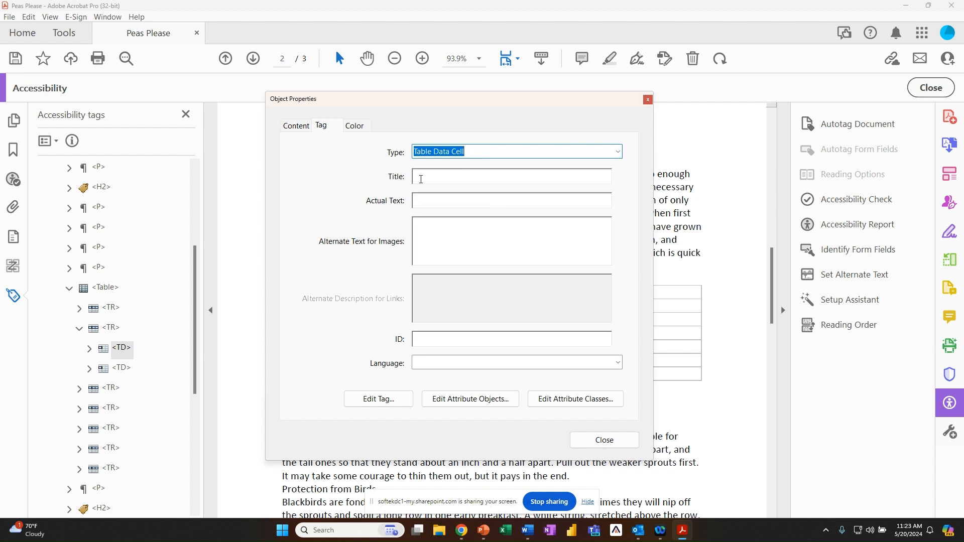
left_click(627, 445)
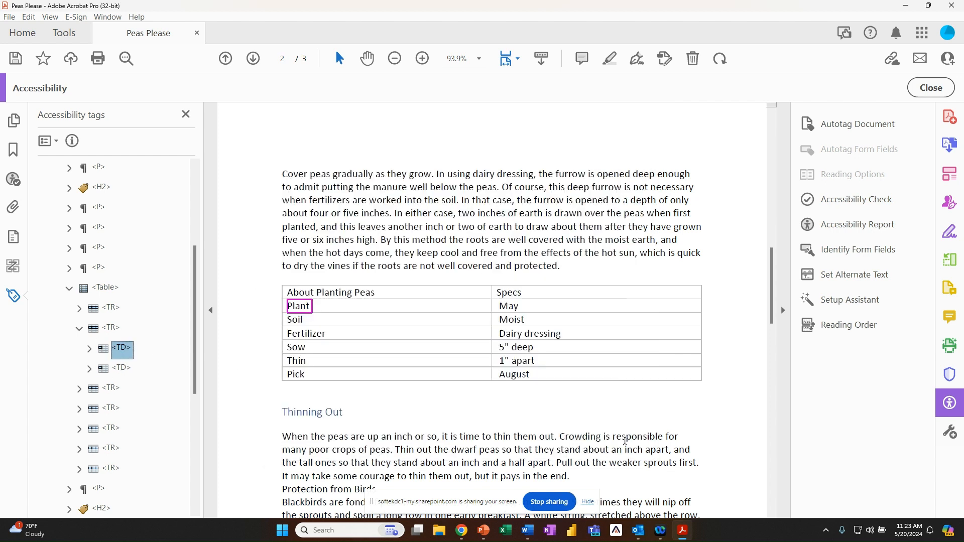
left_click(111, 328)
left_click(79, 328)
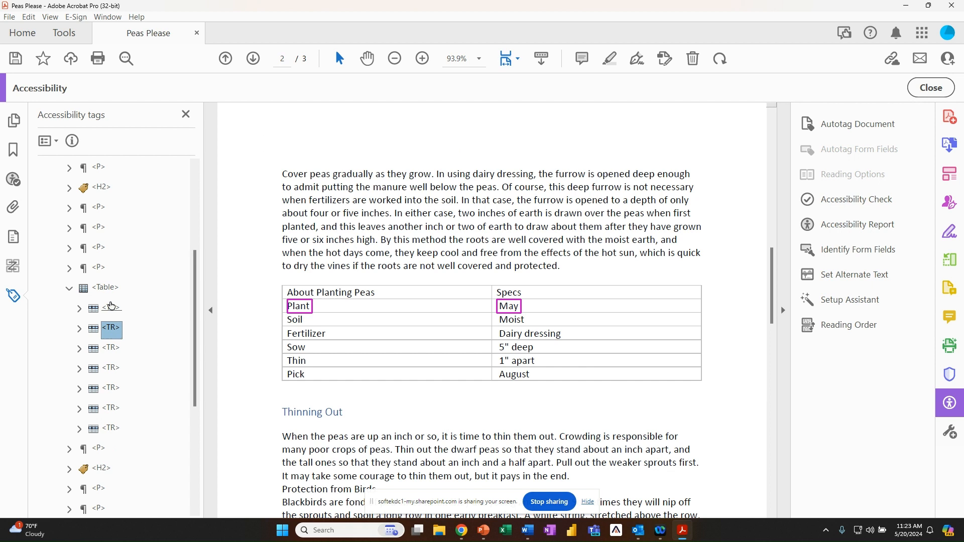
- Expand the <TR> tags of the Soil, Fertilizer and Sow rows and select their <TH> tags together
left_click(115, 350)
left_click(79, 348)
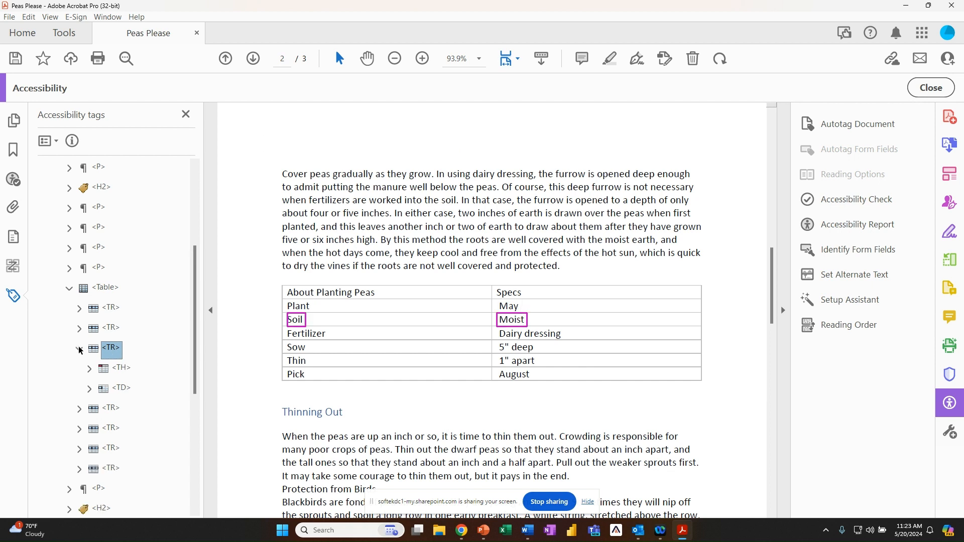
left_click(123, 369)
left_click(79, 408)
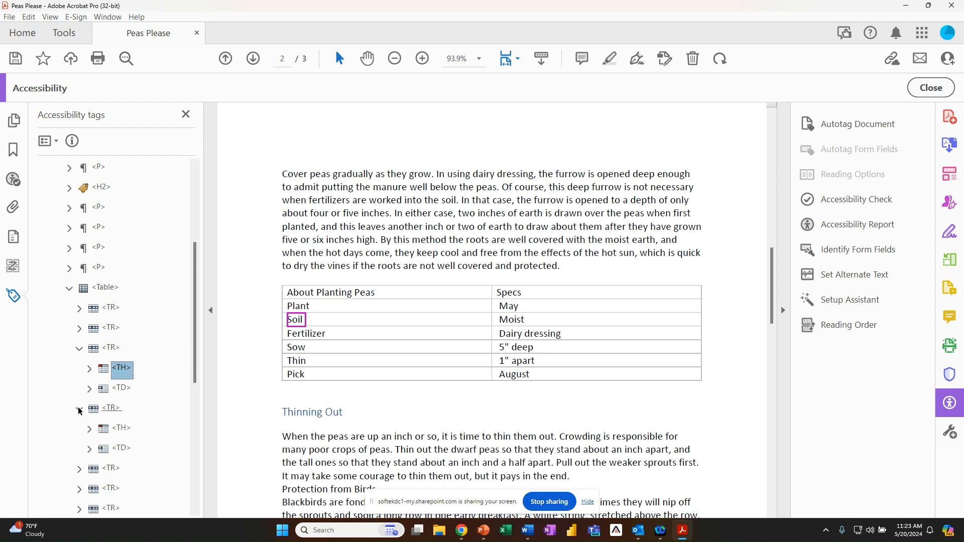
scroll(166, 343, "down", 1)
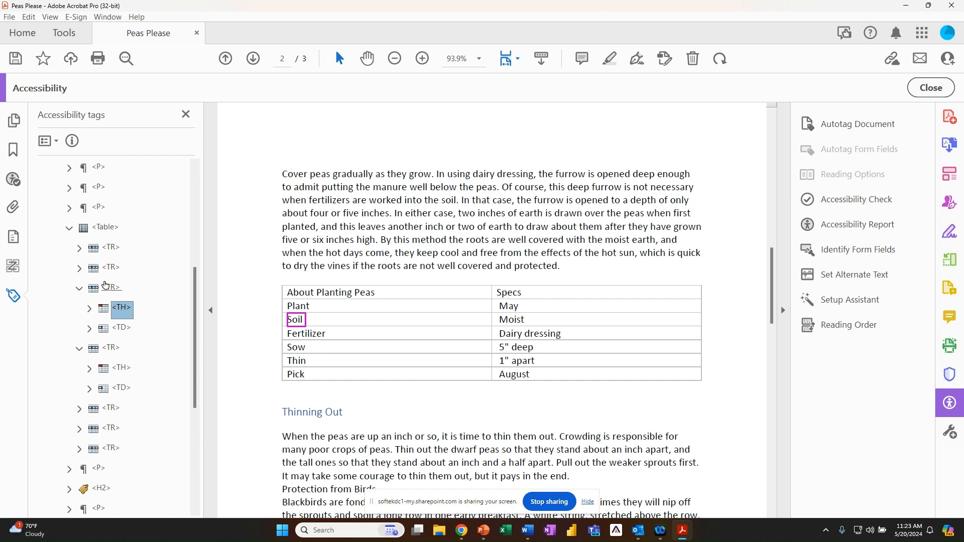
left_click(123, 370, "ctrl")
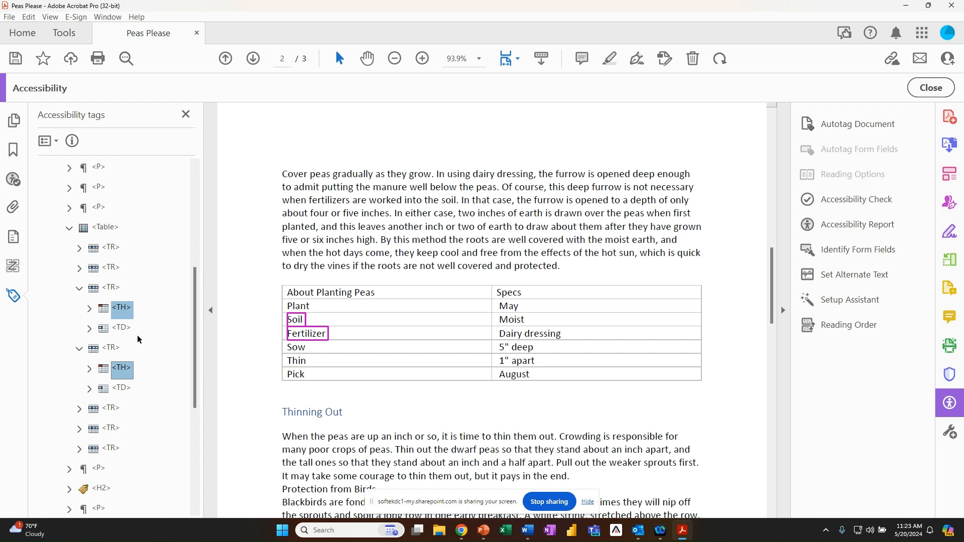
scroll(137, 333, "down", 1)
left_click(79, 348)
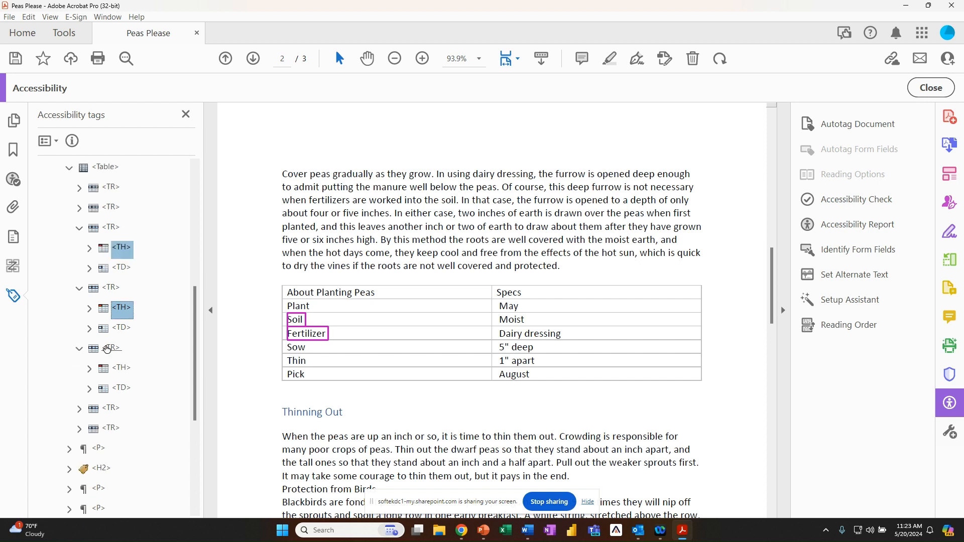
left_click(121, 368, "ctrl")
scroll(142, 349, "down", 1)
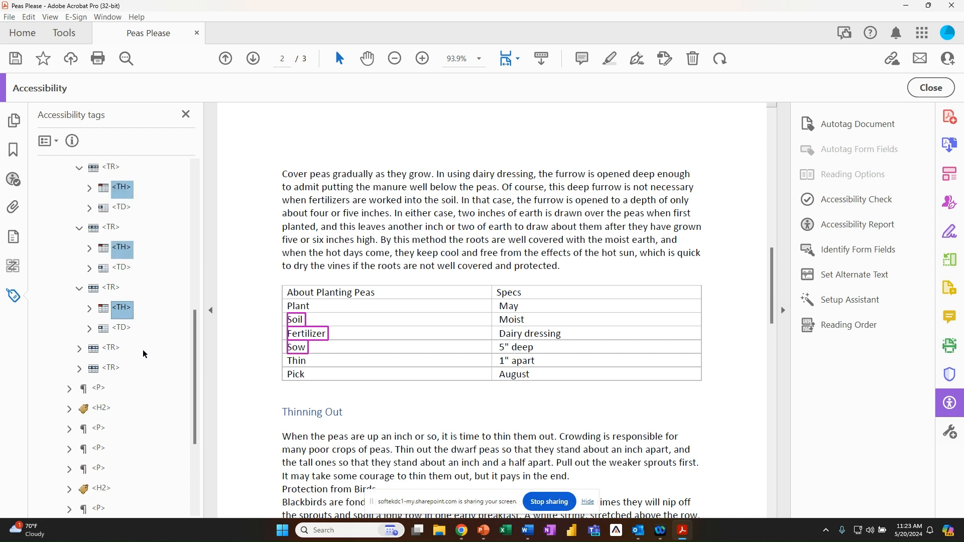
- Add the <TH> tags of the Thin and Pick rows to the selection, collapsing the <P> tags in the Thin row
left_click(79, 348, "ctrl")
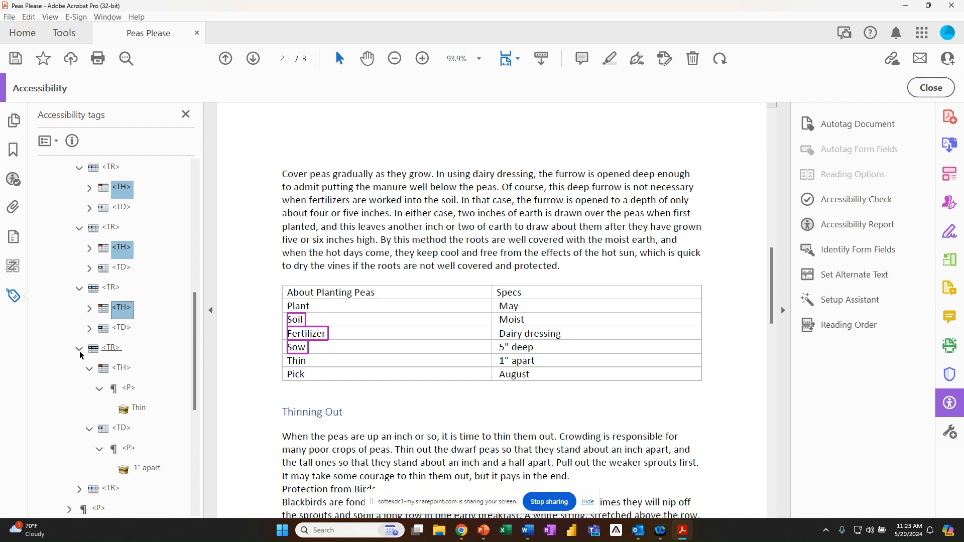
left_click(113, 371, "ctrl")
left_click(98, 388)
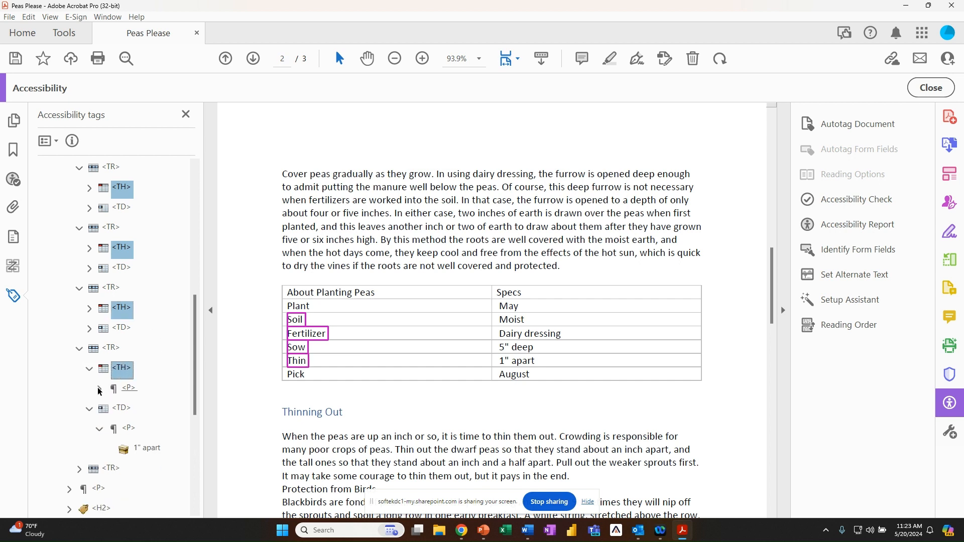
left_click(98, 429)
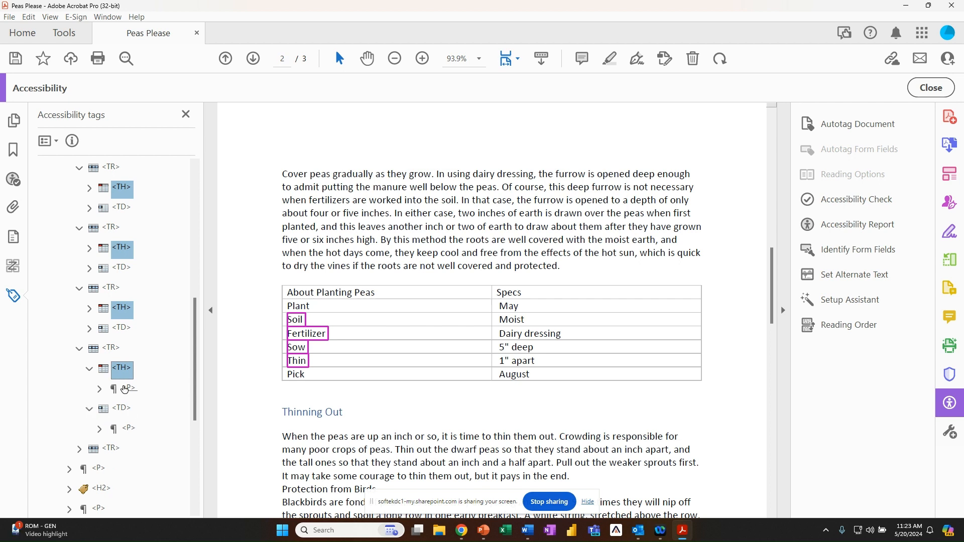
left_click(79, 448)
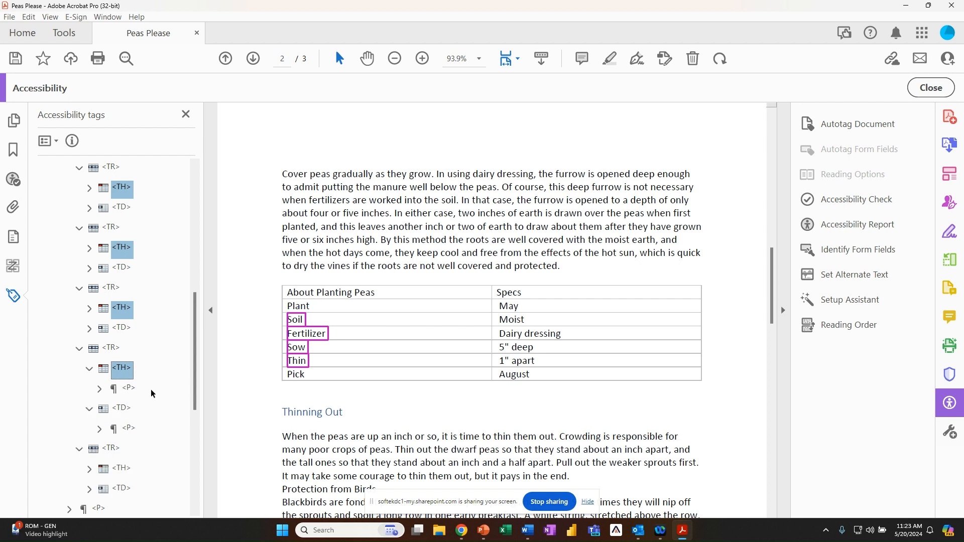
scroll(151, 389, "down", 1)
left_click(124, 410)
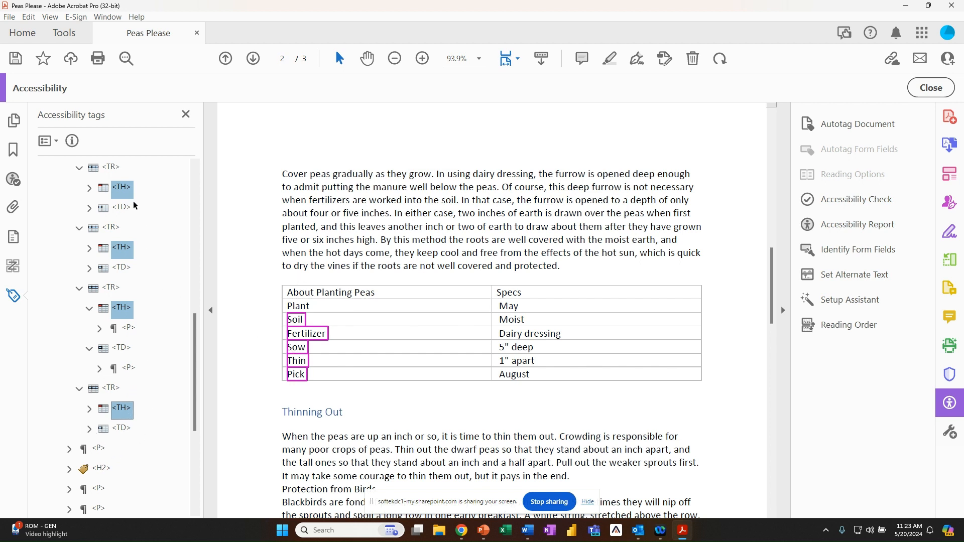
- Change the type of the selected <TH> tags of the Soil through Pick cells to Table Data Cell in their properties
right_click(125, 188)
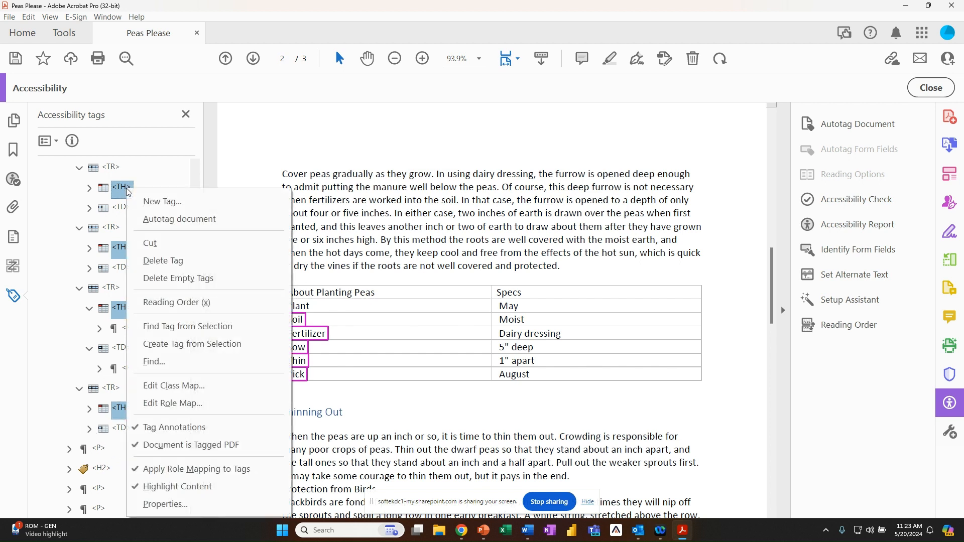
left_click(167, 505)
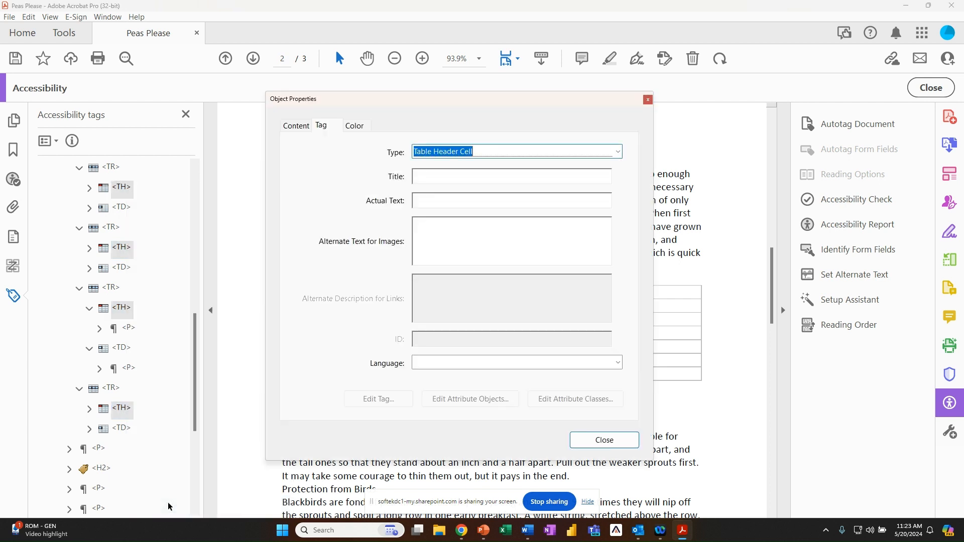
left_click(616, 153)
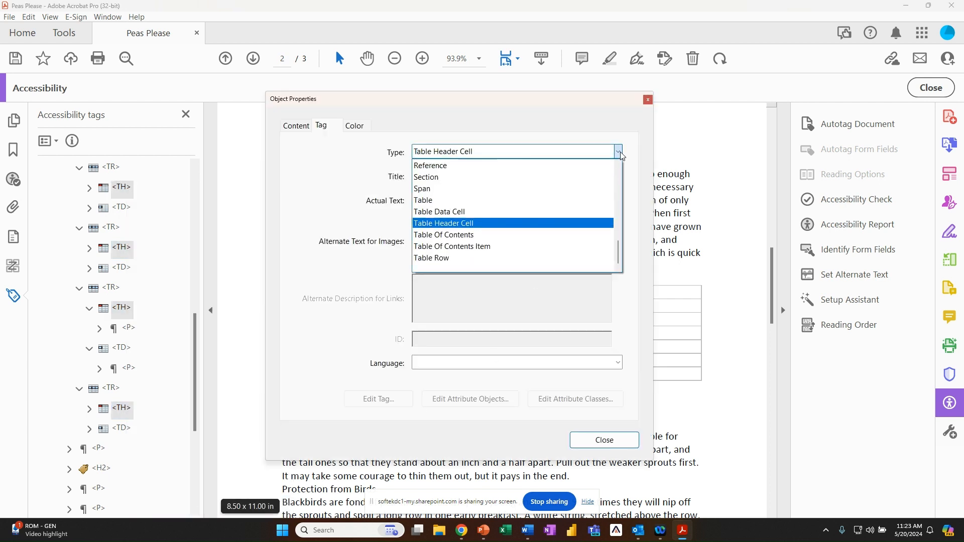
left_click(567, 211)
left_click(633, 441)
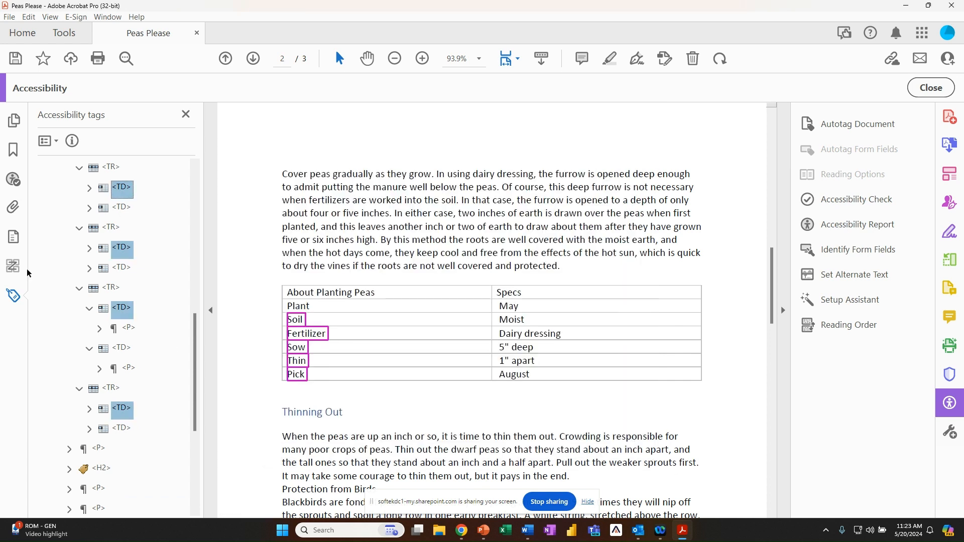
- Collapse the table's expanded <TR> tags and delete the empty <P> tag directly after the table
scroll(70, 222, "up", 1)
left_click(78, 167)
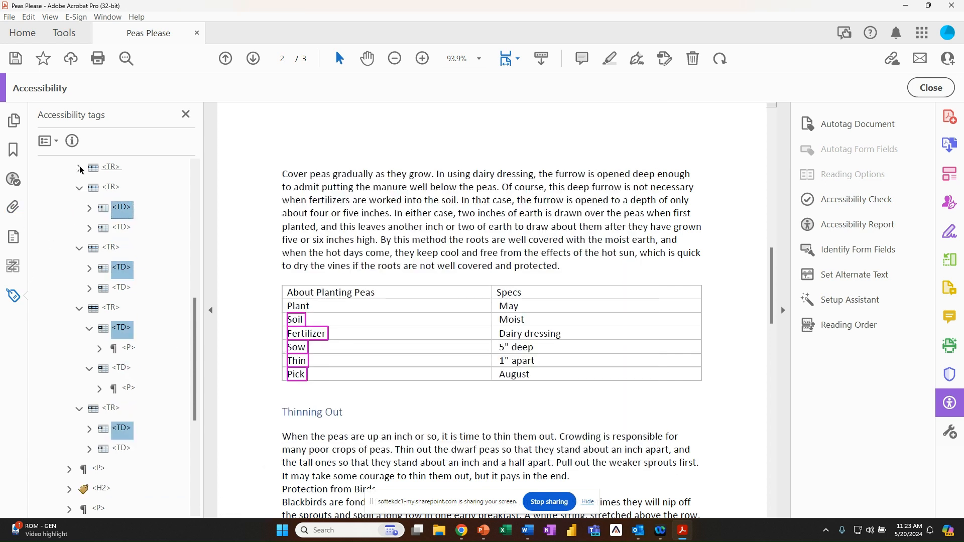
left_click(79, 189)
left_click(79, 207)
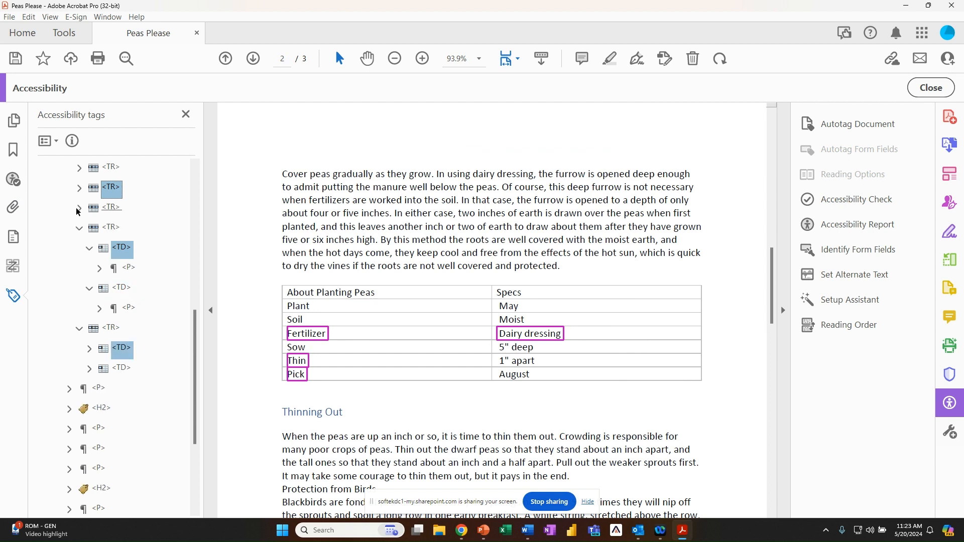
left_click(79, 227)
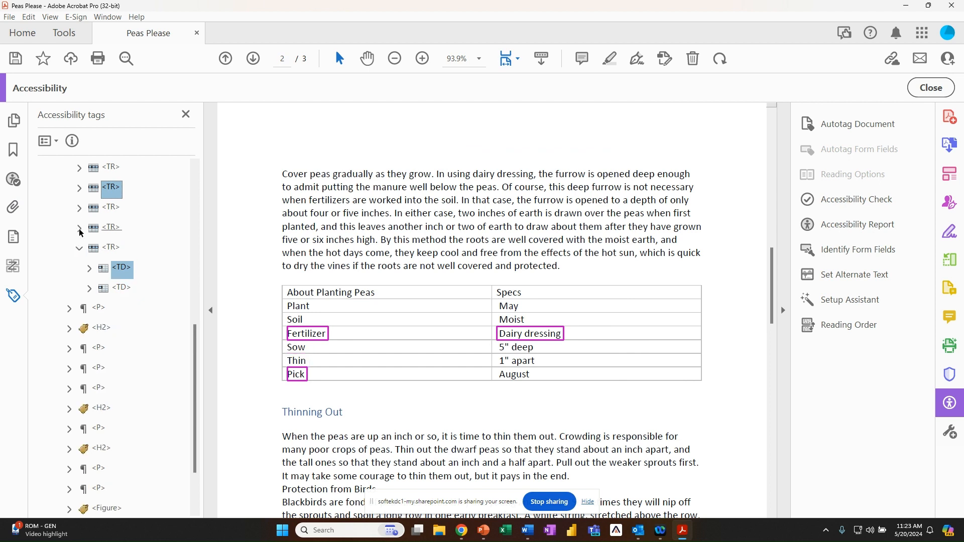
left_click(79, 248)
left_click(100, 269)
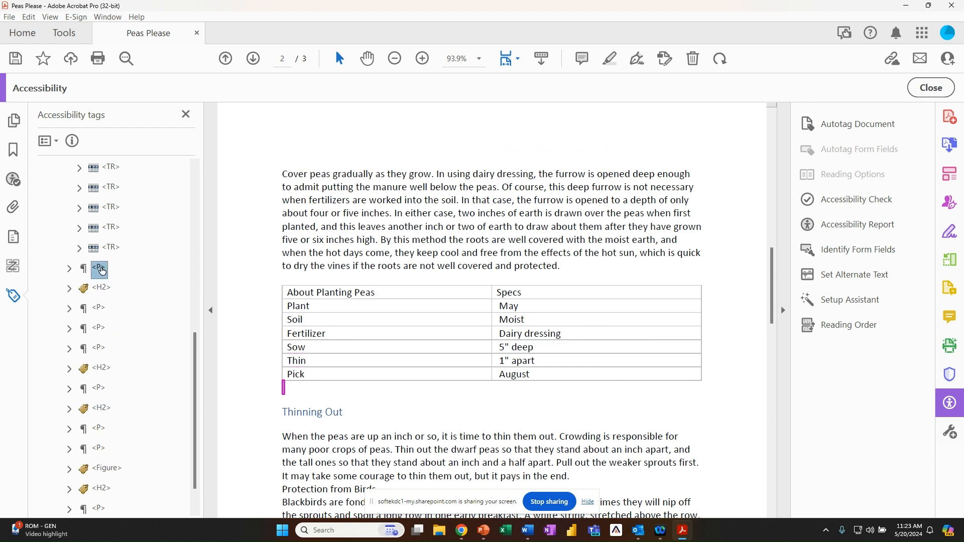
key("Delete")
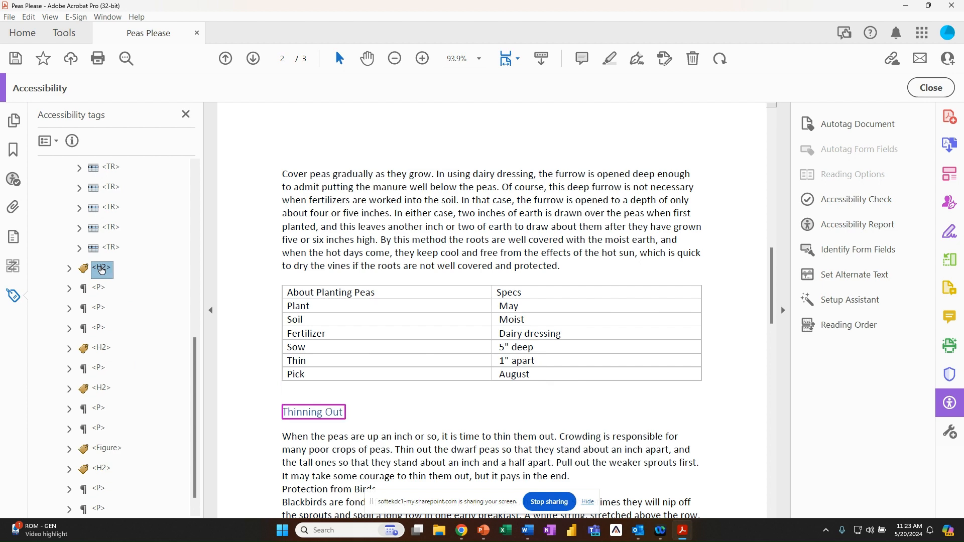
- Go through the tags following the Thinning Out heading and delete the empty <P> tag before the grass image's <Figure> tag
key("Down")
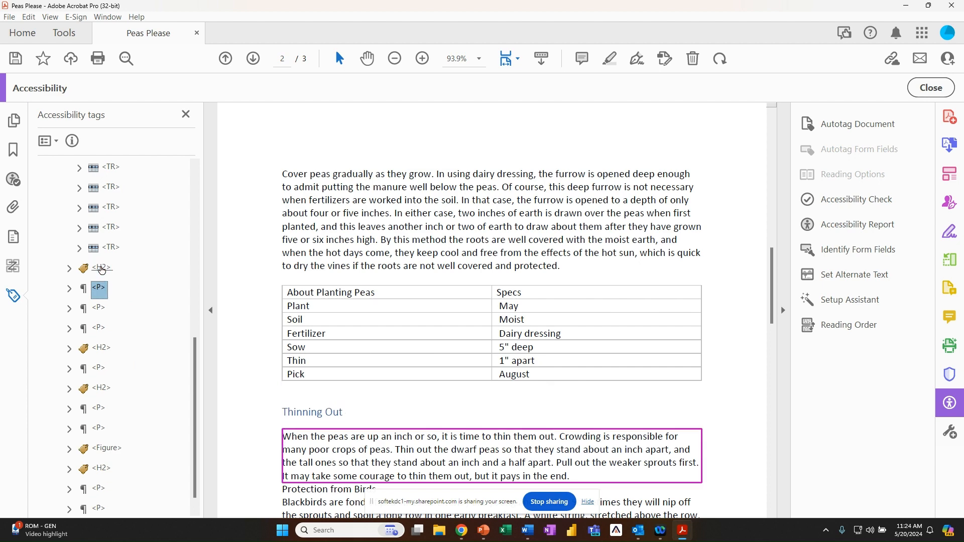
key("Down")
key("Down")
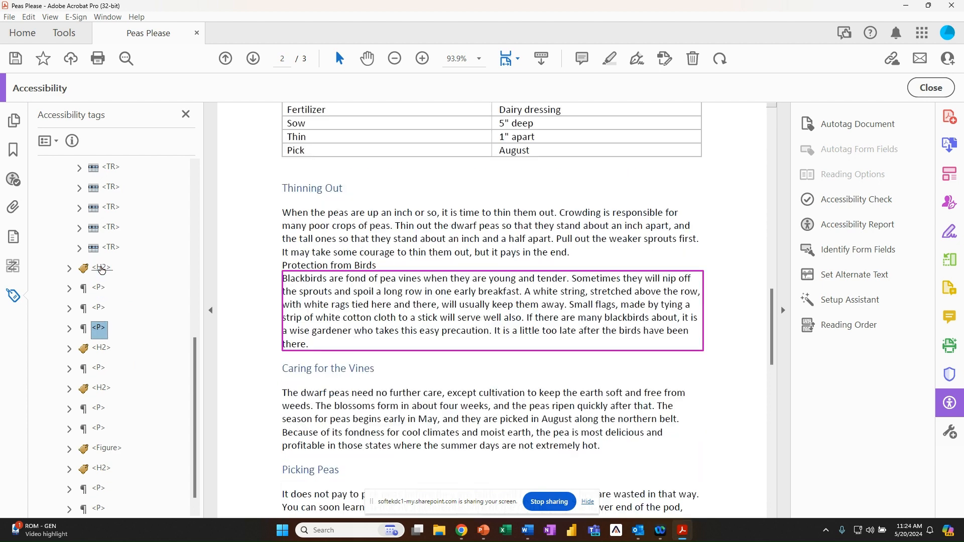
key("Down")
key("Down")
key("Down")
key("Down")
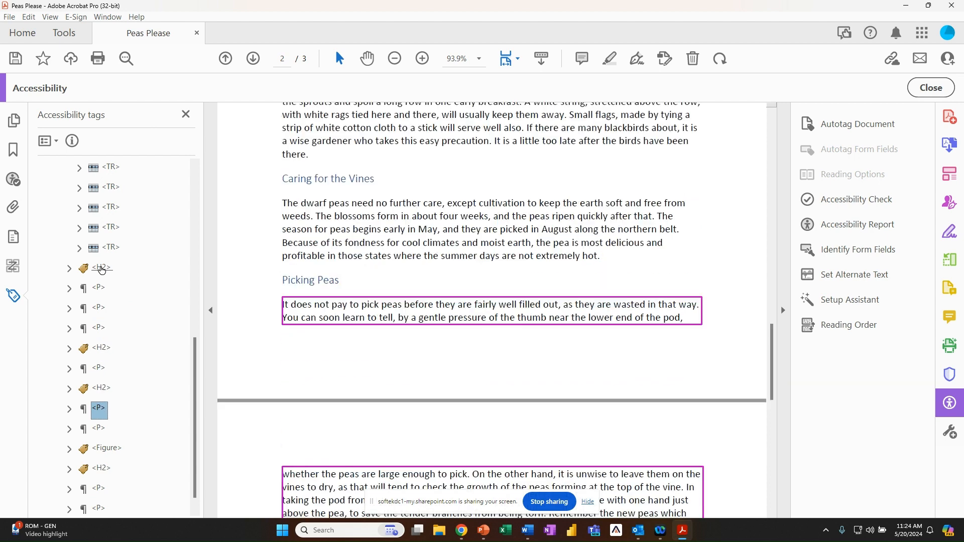
key("Down")
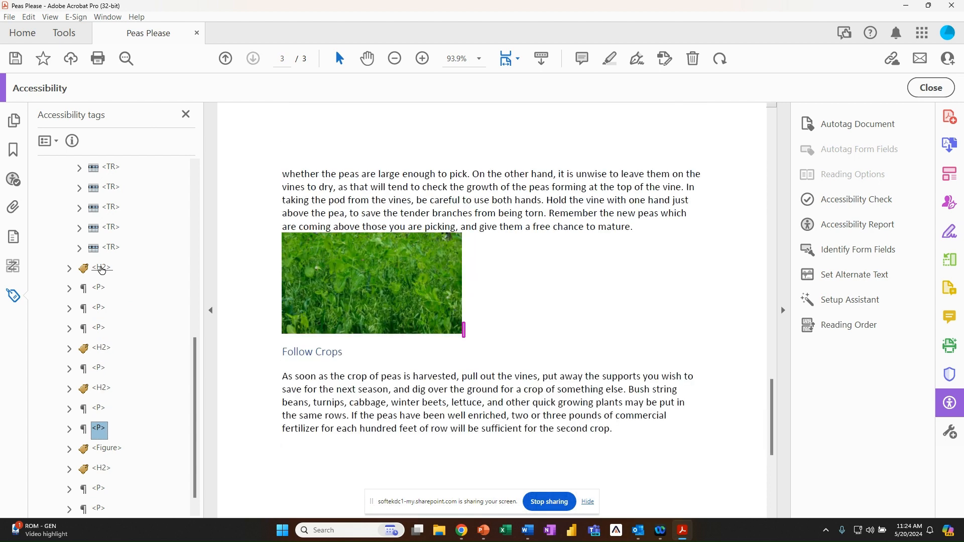
key("Down")
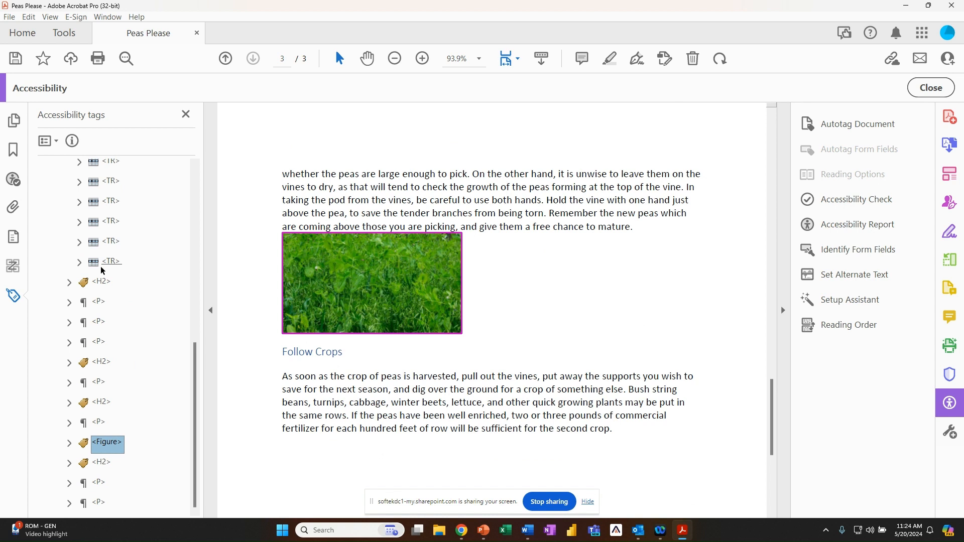
- Check the alternate text in the tag properties of the grass image's <Figure> tag
right_click(109, 447)
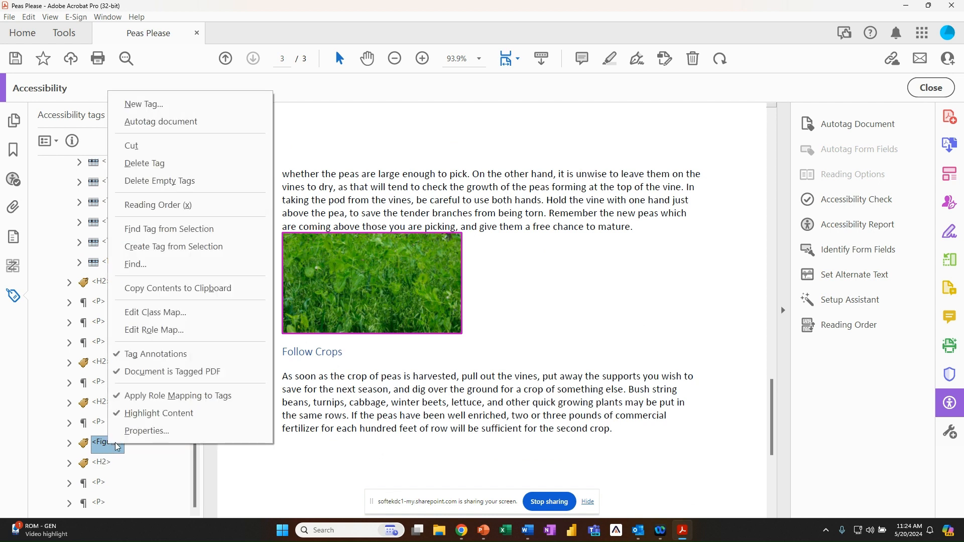
left_click(132, 431)
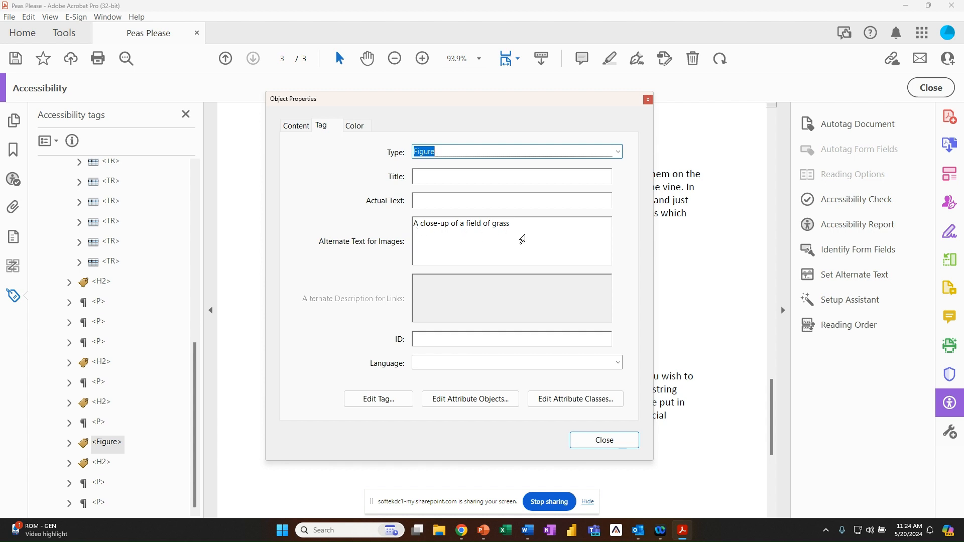
left_click(603, 439)
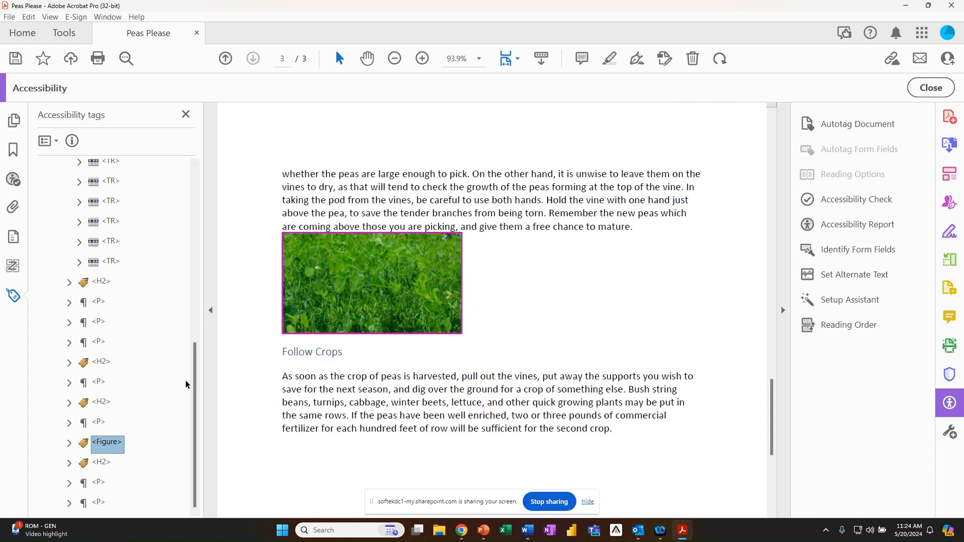
- Delete the empty <P> tag at the end of the tag tree and collapse the <Document> tag
left_click(100, 461)
key("Down")
key("Down")
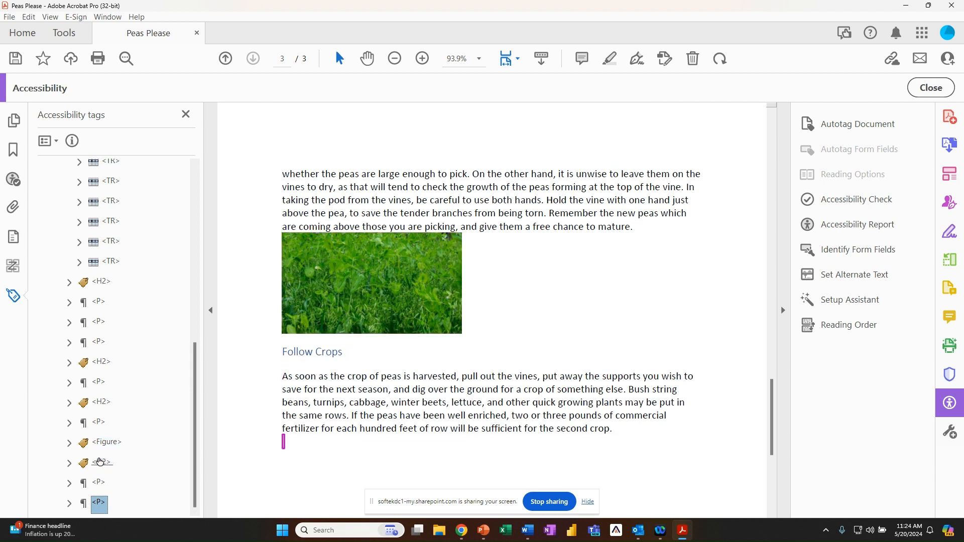
key("Delete")
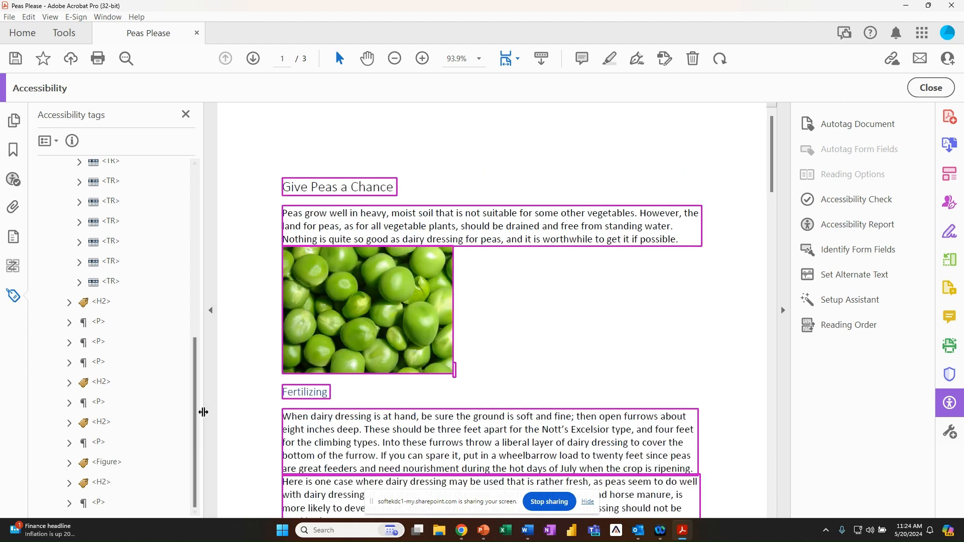
left_click_drag(196, 402, 225, 211)
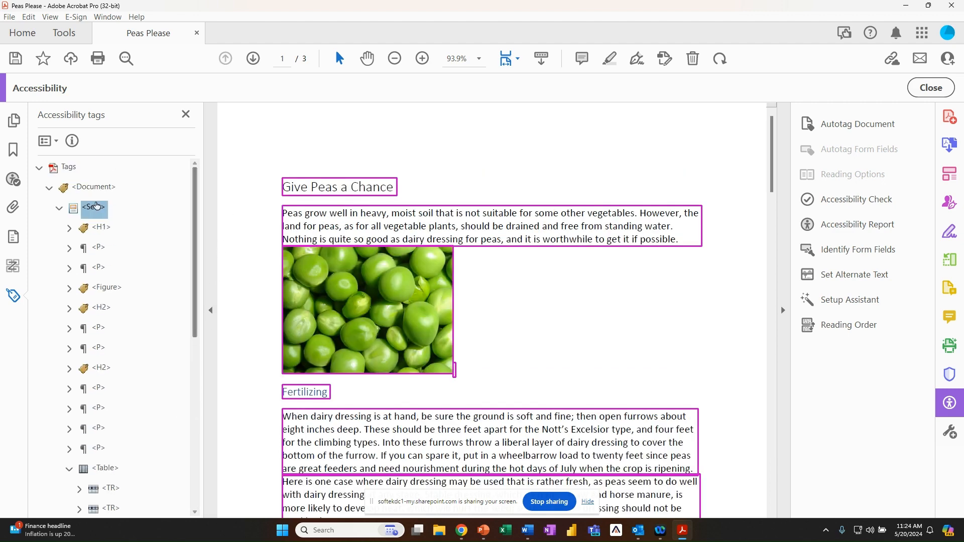
left_click(50, 189)
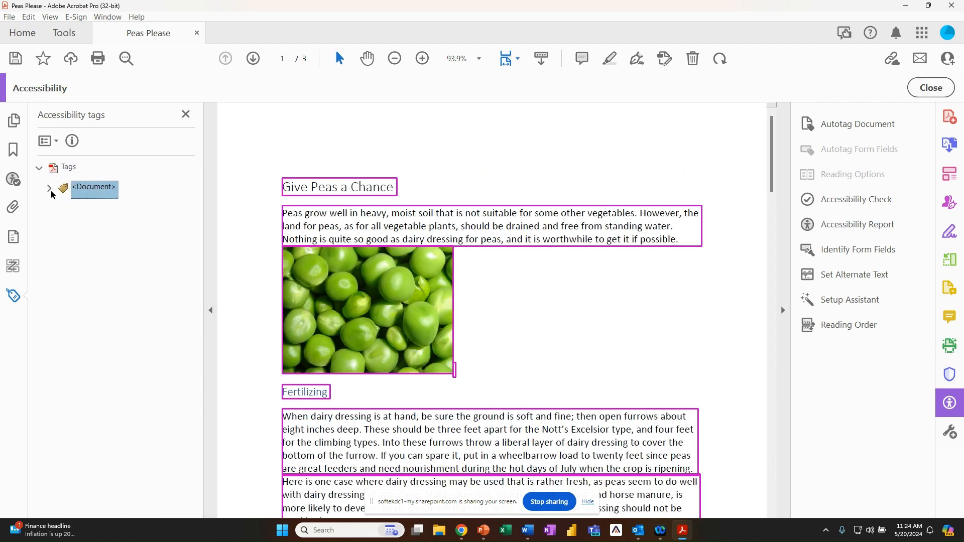
- Mark the Logical Reading Order rule under Document as passed in the Accessibility Checker results
left_click(13, 180)
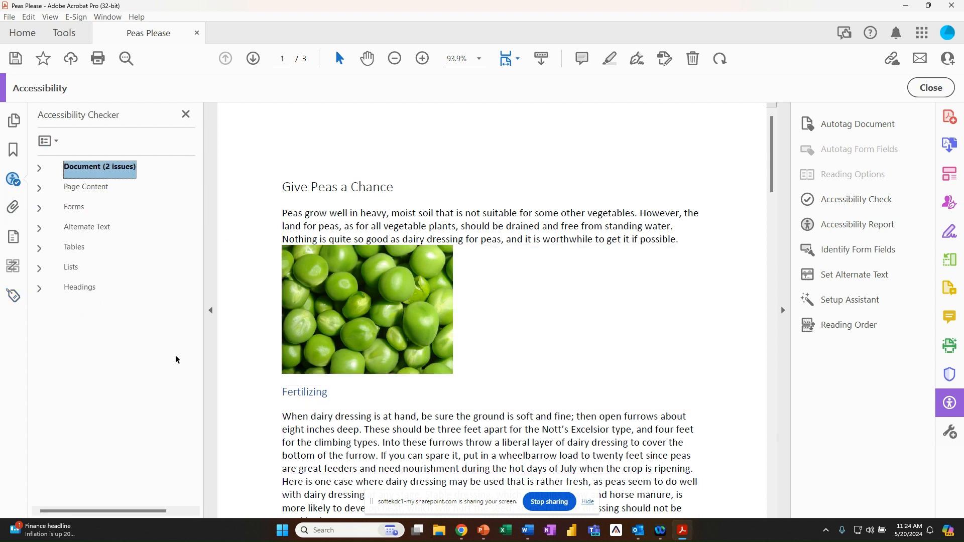
left_click(39, 168)
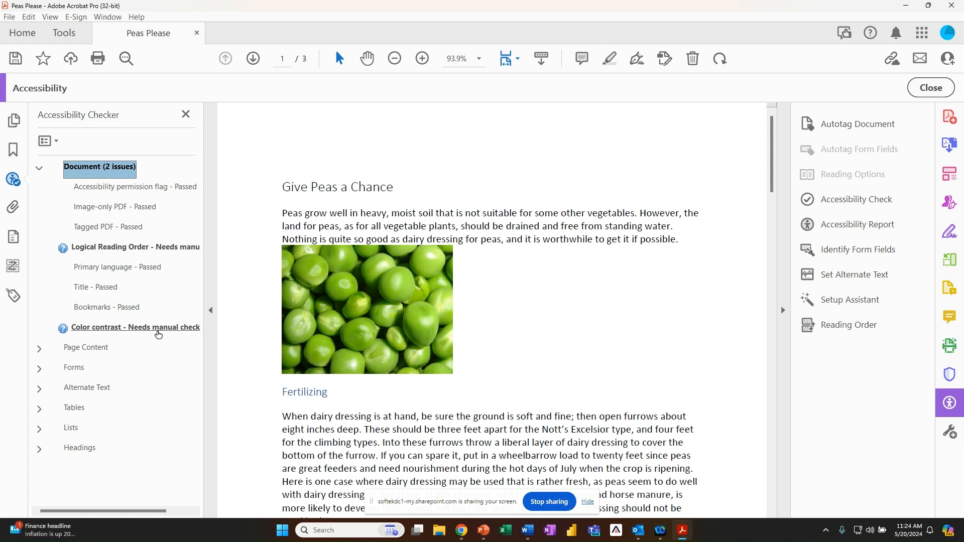
right_click(124, 247)
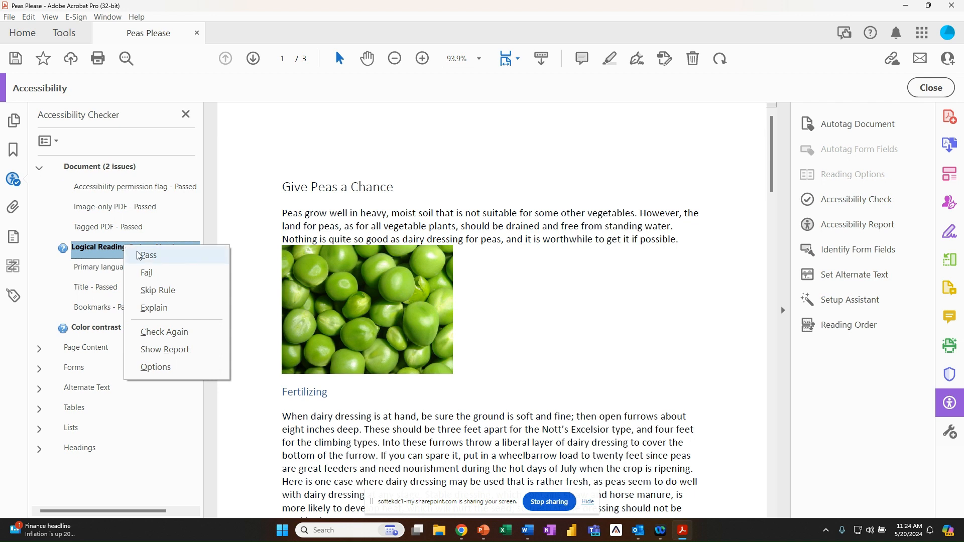
left_click(147, 255)
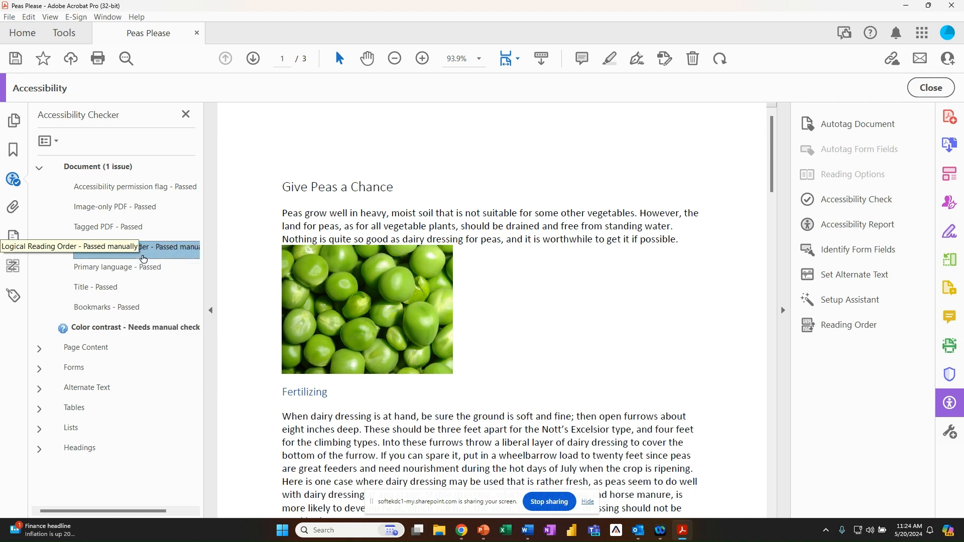
- Mark the Color contrast rule as passed and collapse the Document category of the checker results
left_click(135, 329)
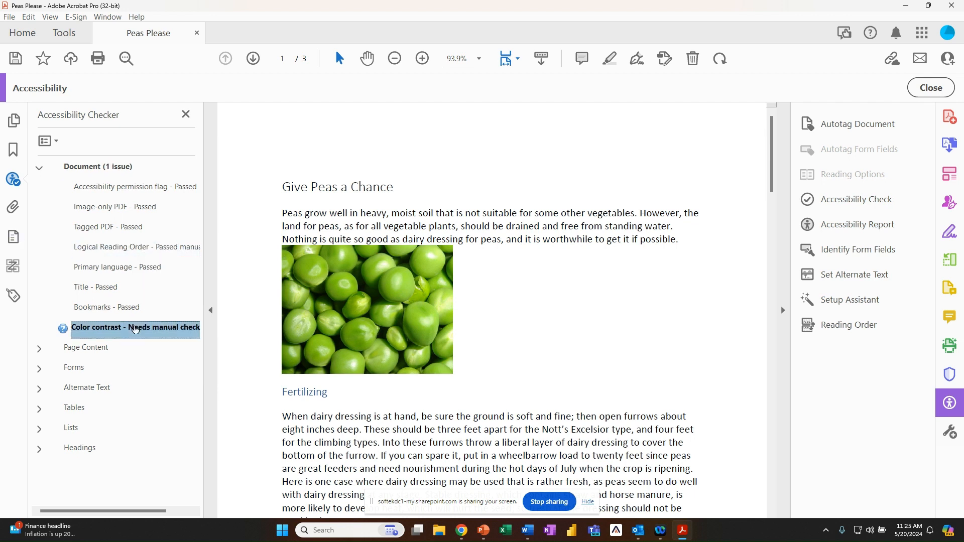
right_click(135, 329)
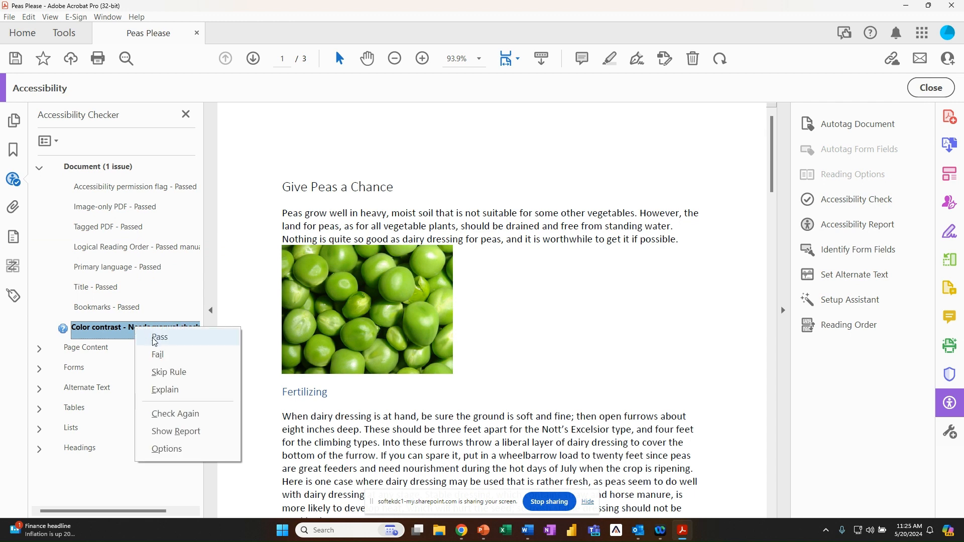
left_click(153, 338)
left_click(40, 165)
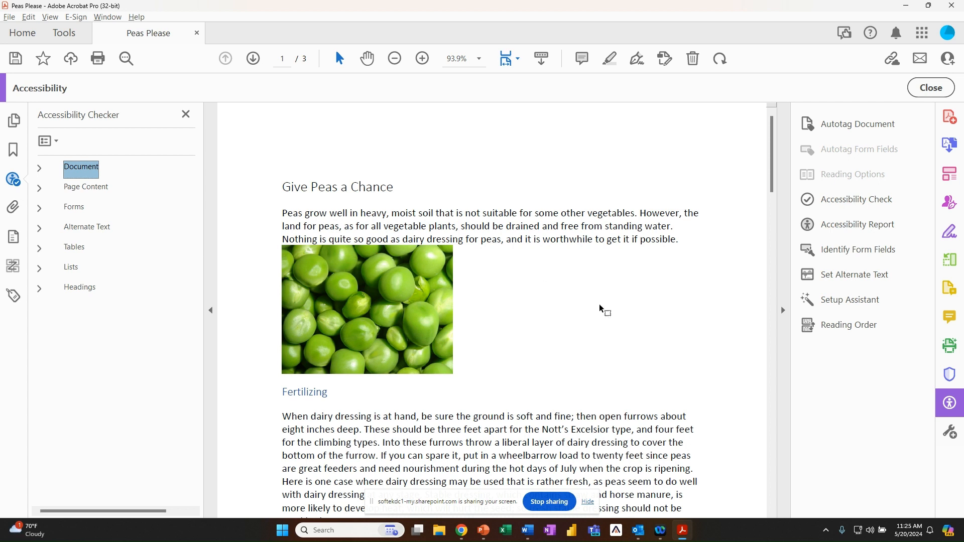
- Switch to S08_Presentation.pptx in PowerPoint
key("alt+Tab")
key("alt+Tab")
key("alt+Tab")
key("alt+Tab")
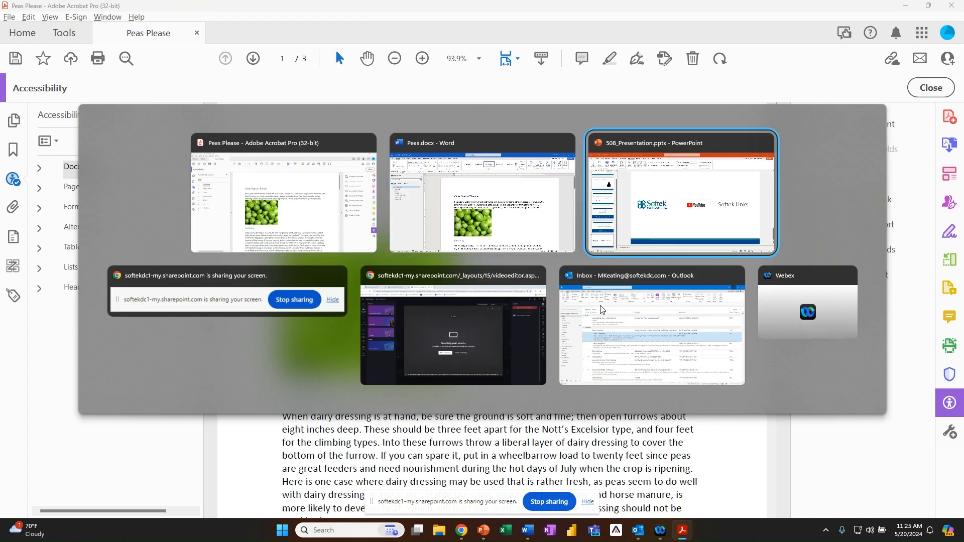